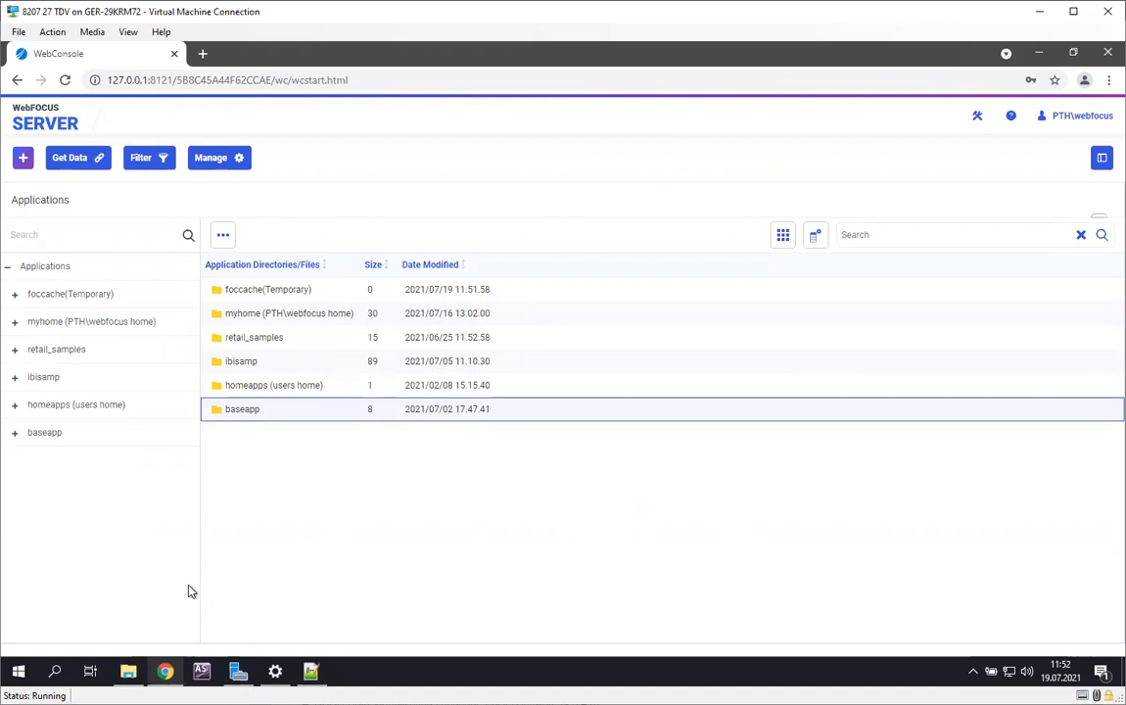
# Step: Switch to File Explorer and examine the csjdbc.jar and csjdbc8.jar drivers and their folder path in the TDV Server 8.4 jdbc lib folder
pyautogui.click(128, 670)
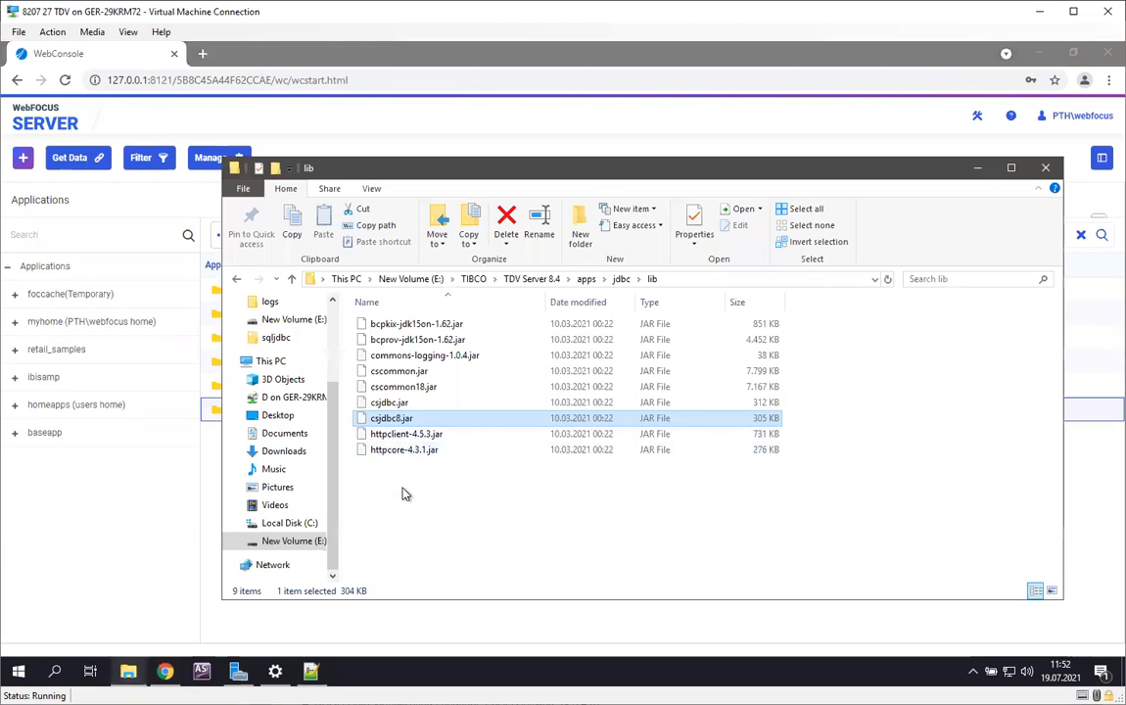
pyautogui.click(410, 404)
pyautogui.click(413, 419)
pyautogui.click(692, 278)
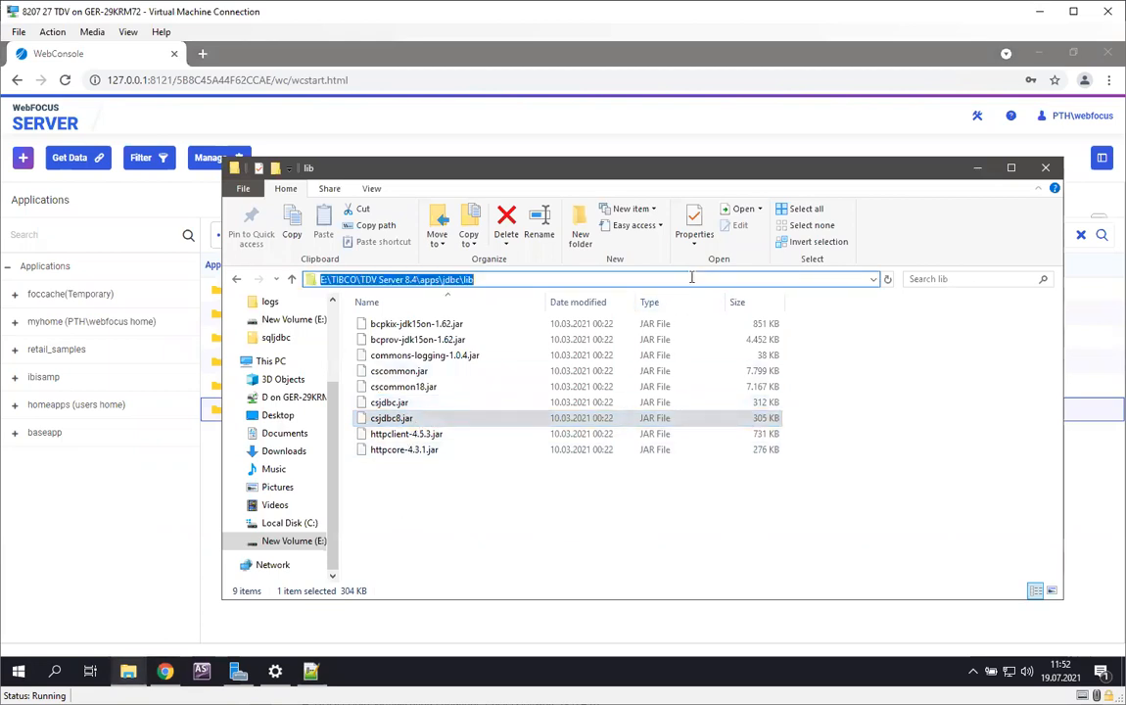
pyautogui.click(500, 279)
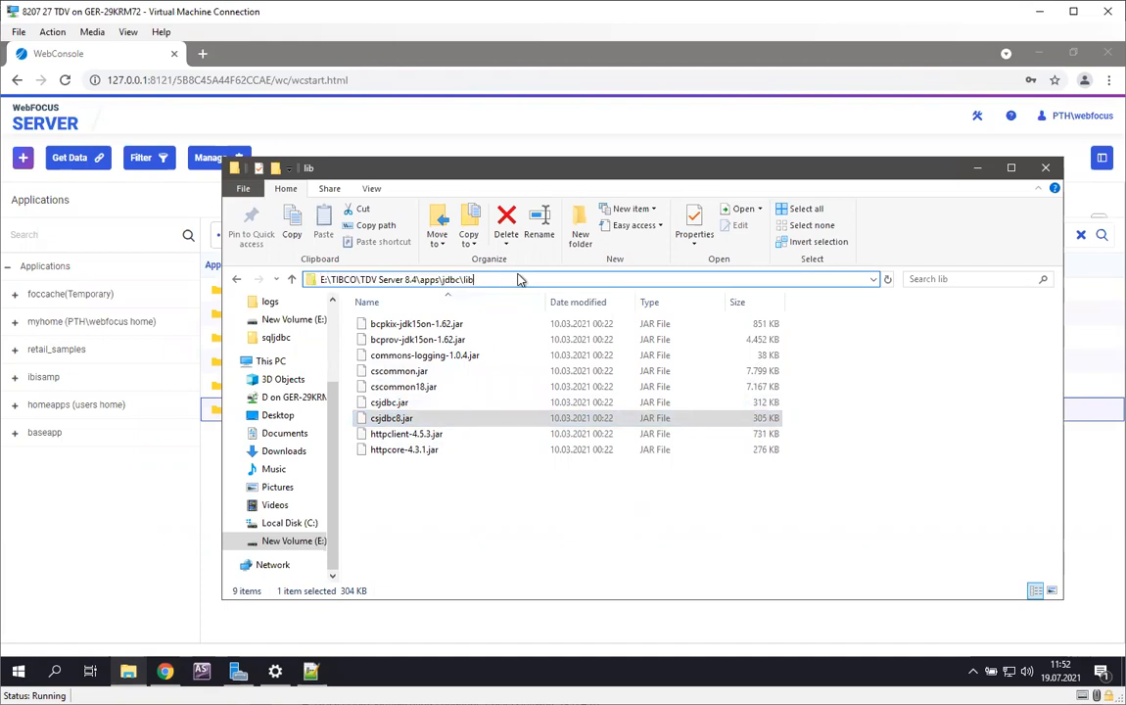
pyautogui.click(399, 419)
pyautogui.click(399, 408)
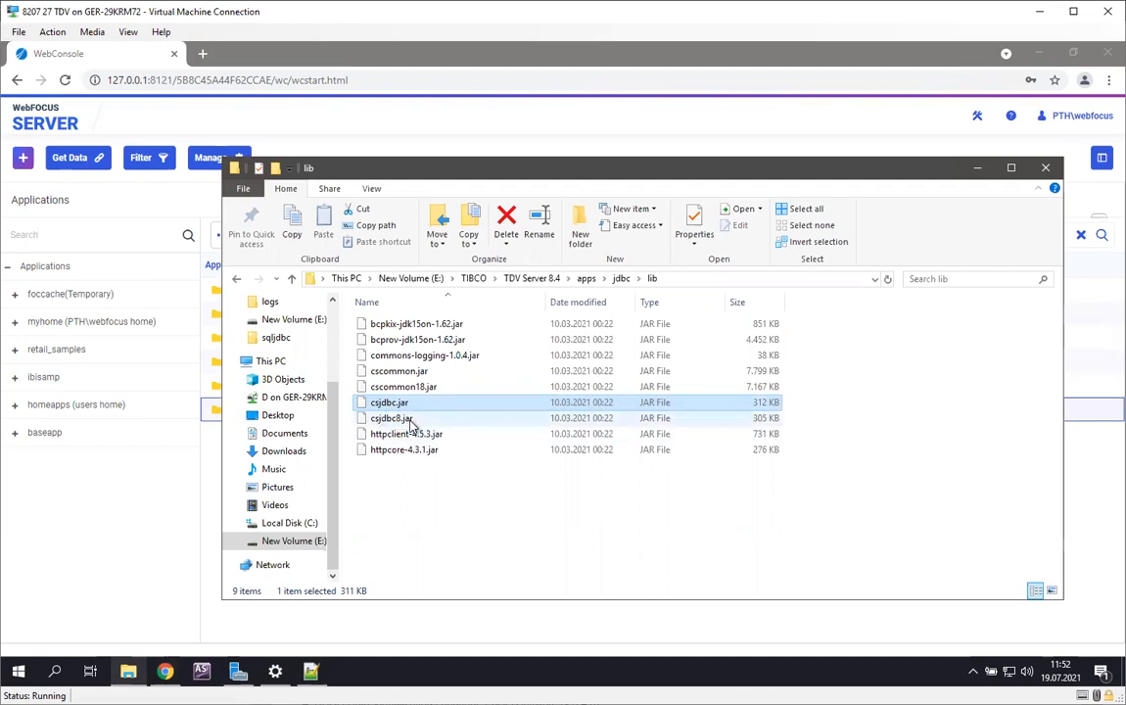
pyautogui.click(412, 421)
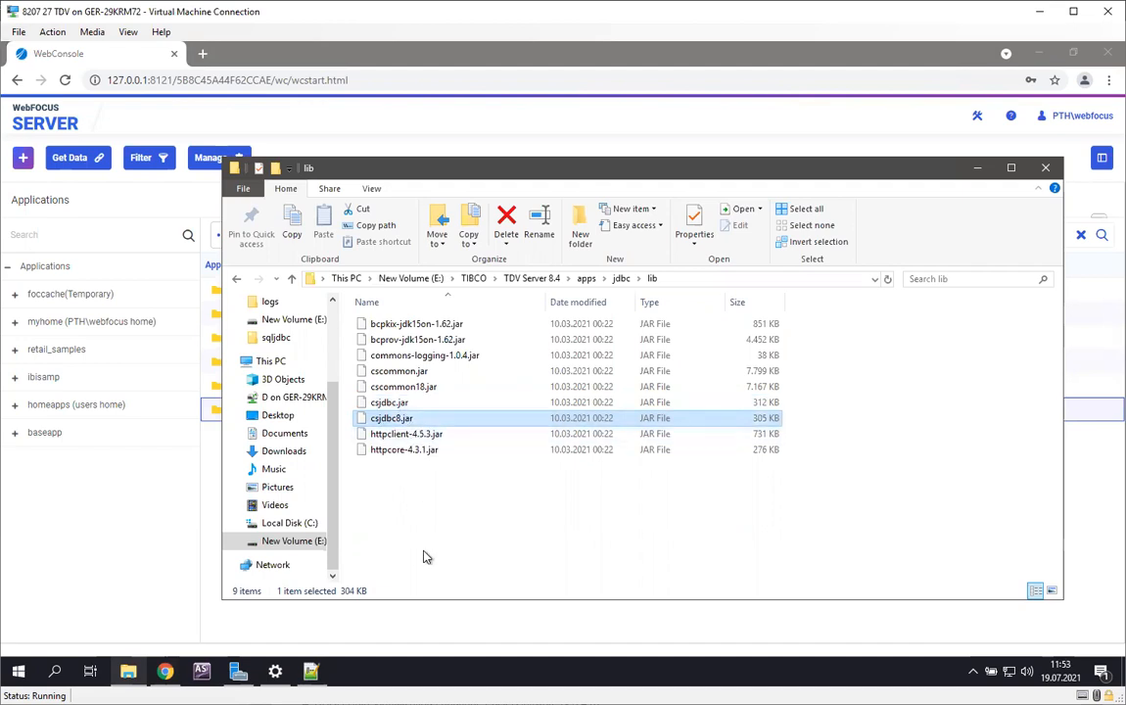
pyautogui.click(425, 404)
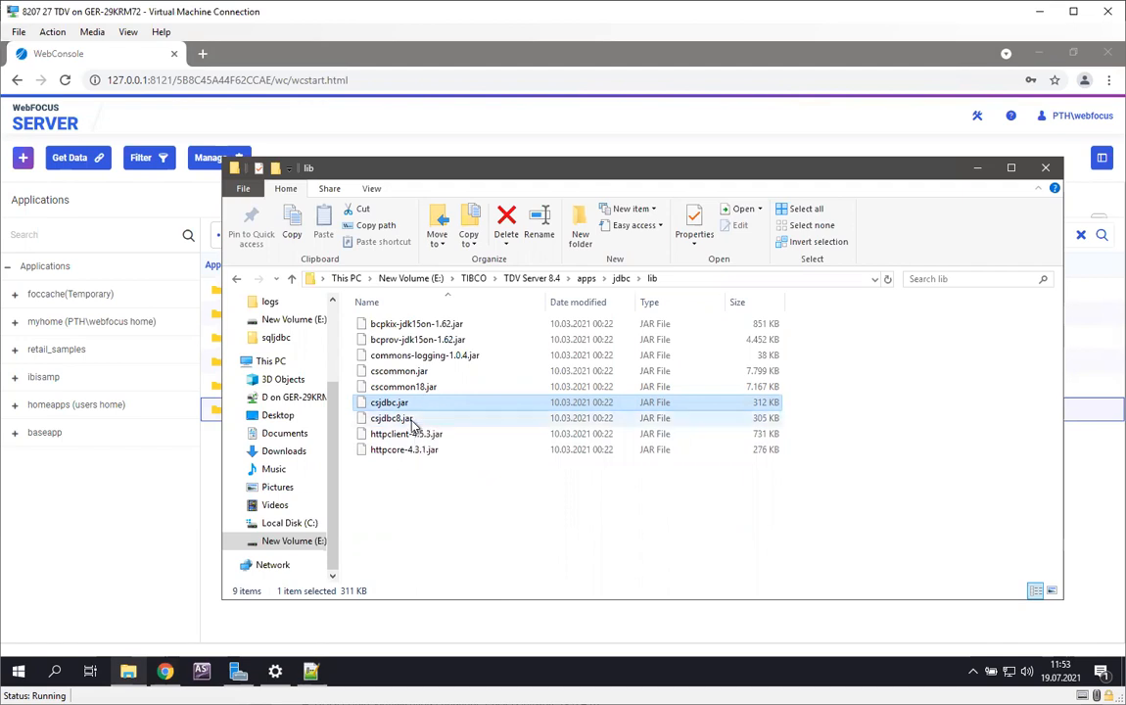
pyautogui.click(411, 419)
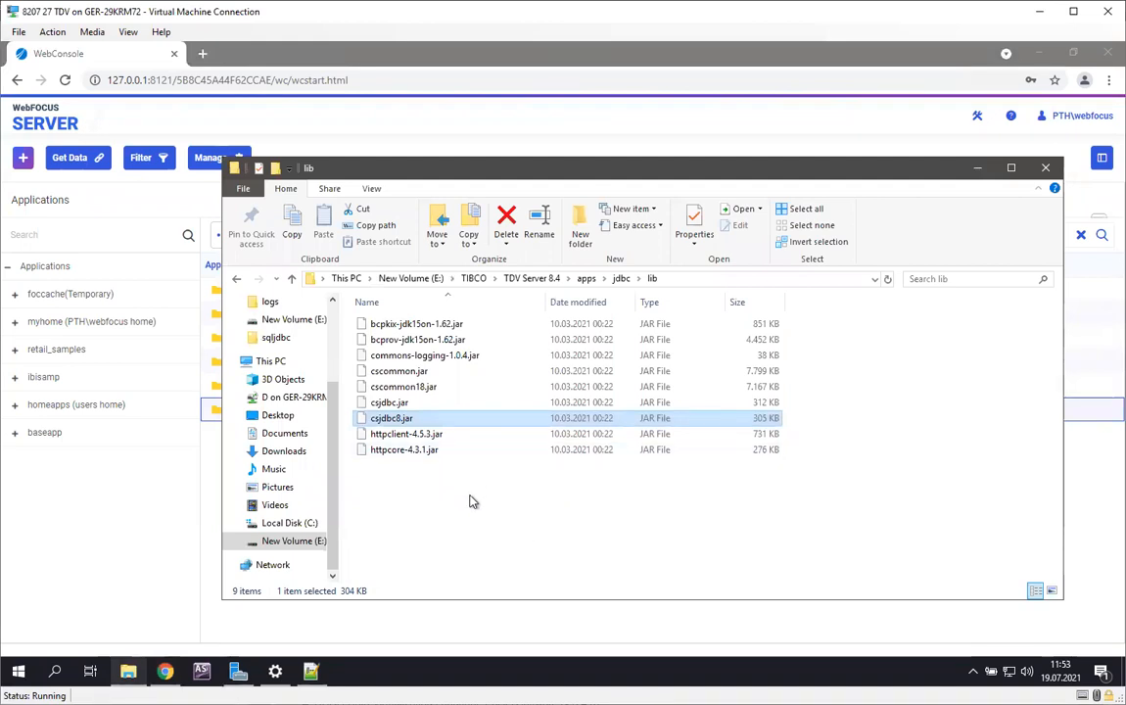
# Step: Return to the WebFOCUS web console and start adding a new data source with the generic JDBC adapter, searching the available adapters for JDBC
pyautogui.click(208, 489)
pyautogui.click(77, 163)
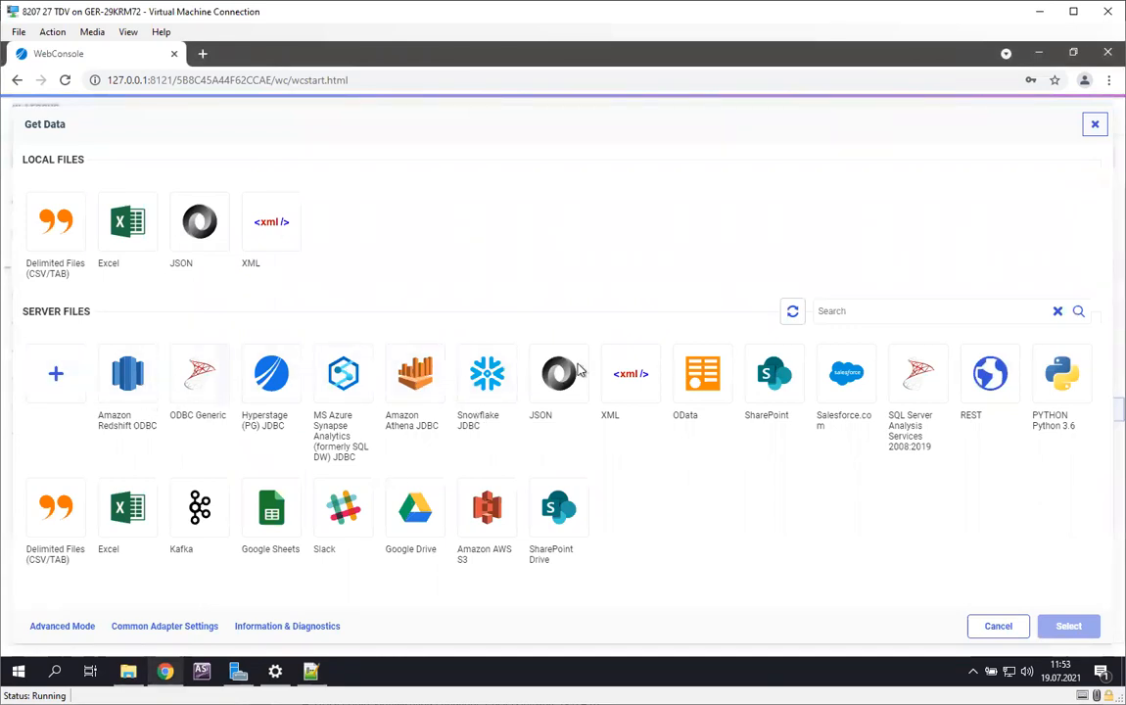
pyautogui.click(74, 387)
pyautogui.click(834, 156)
pyautogui.write('t')
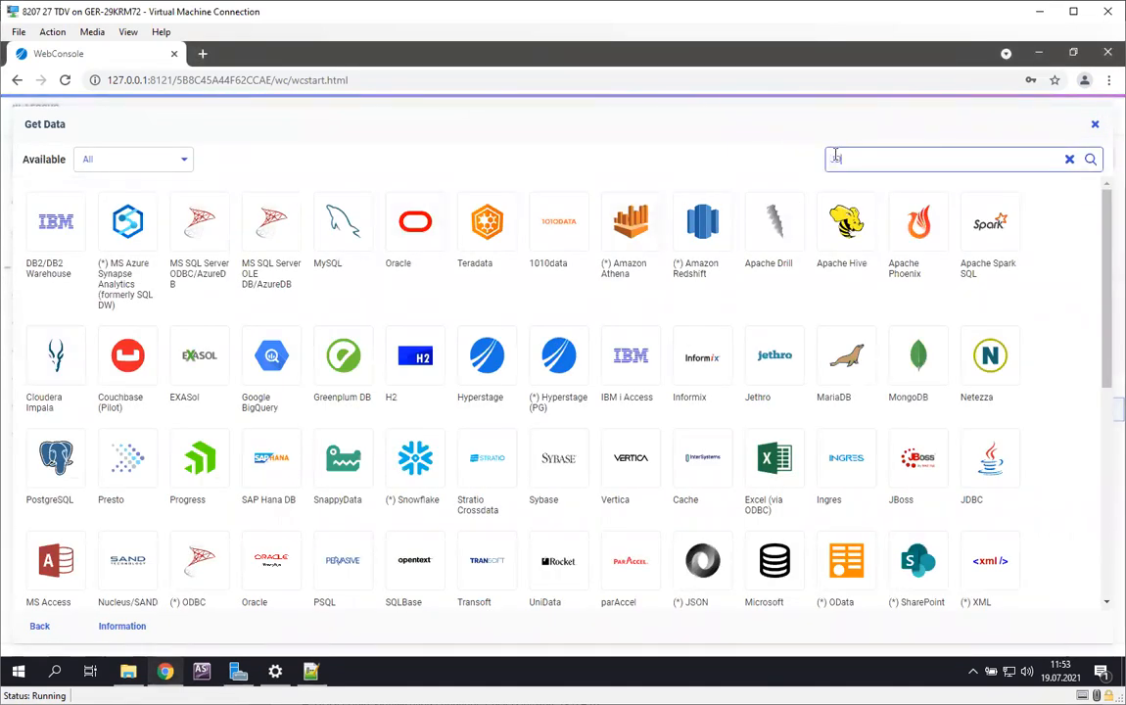
pyautogui.write('DBC')
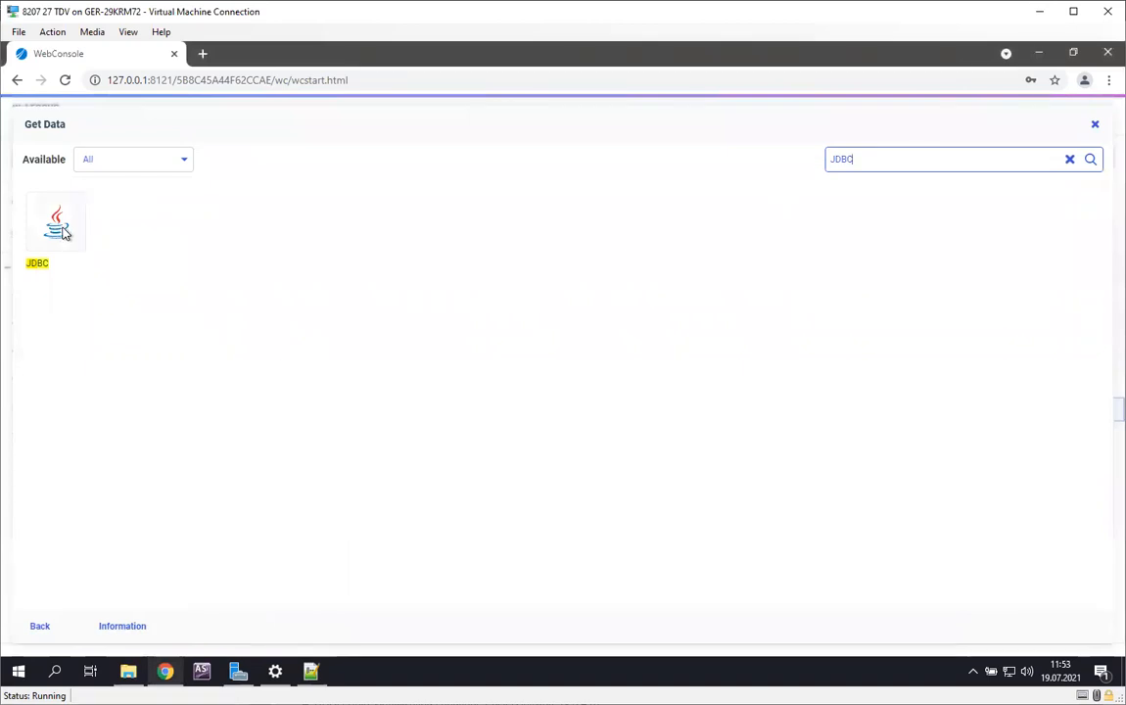
pyautogui.click(62, 230)
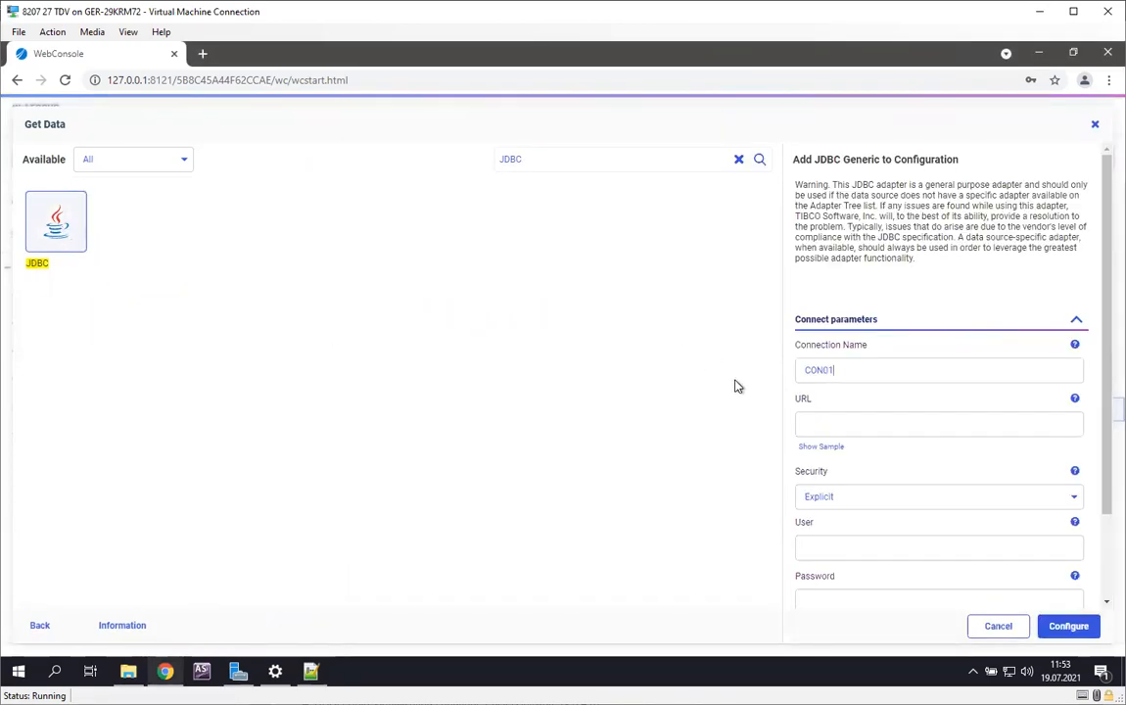
# Step: Name the new JDBC connection TIBCO_TDV
pyautogui.moveTo(852, 375); pyautogui.dragTo(751, 372)
pyautogui.write('TZIB')
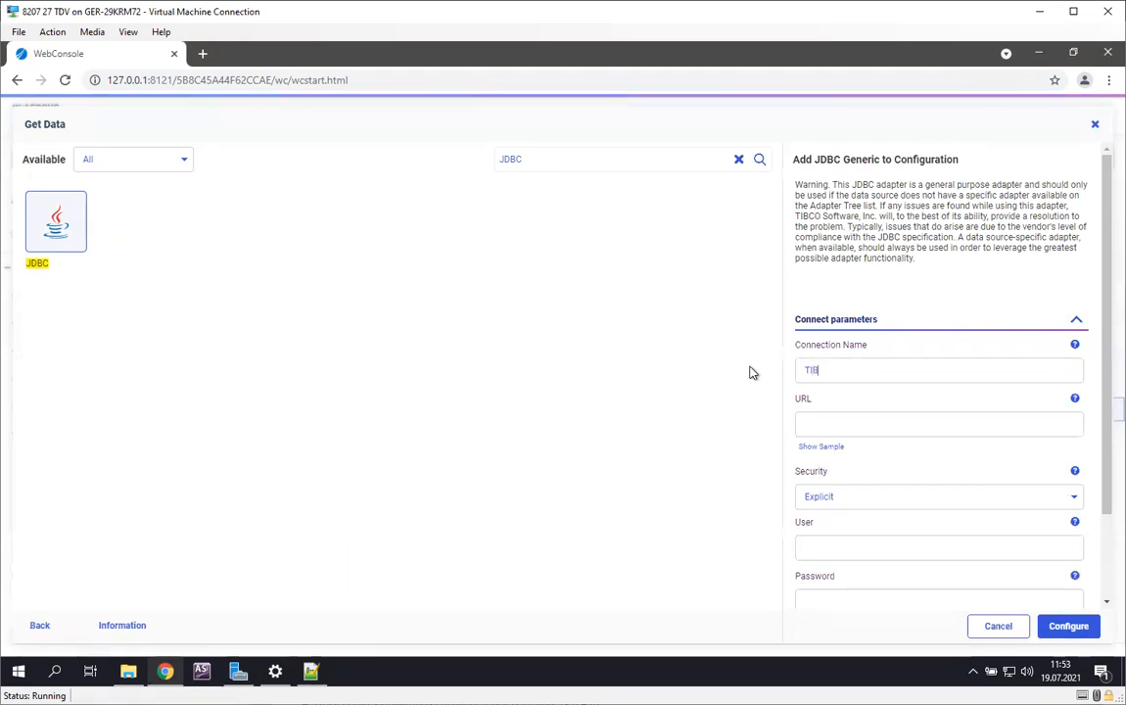
pyautogui.write('CO_TDV')
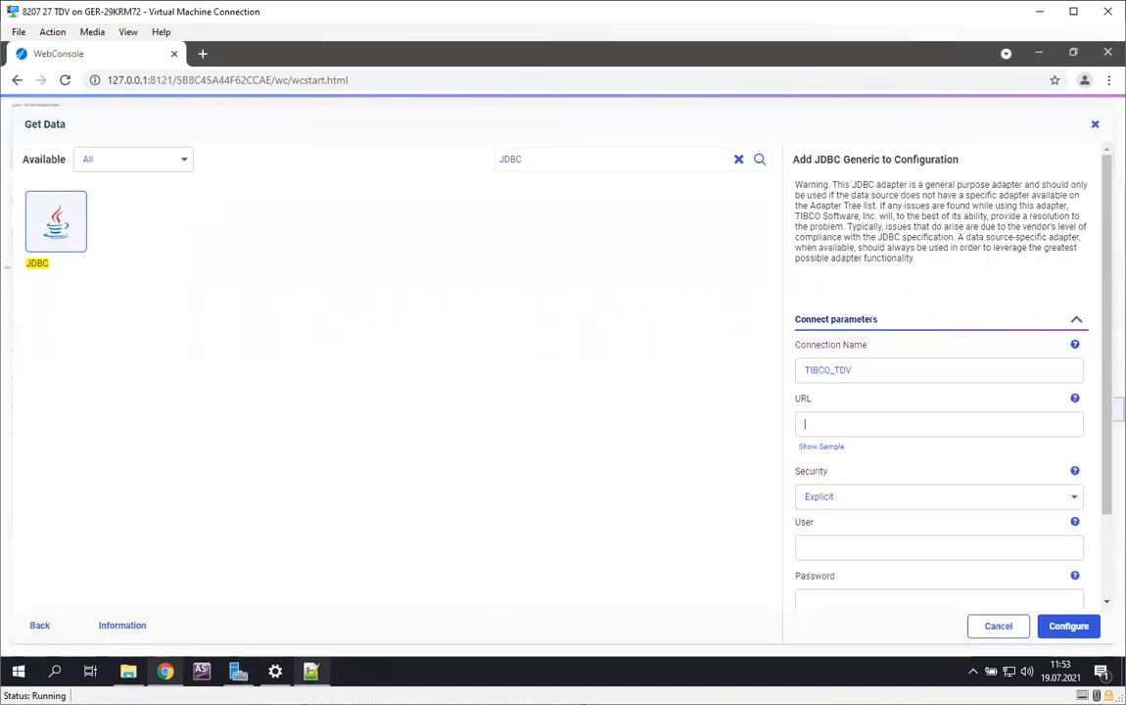
# Step: Switch to Notepad++, decline reloading edasprof.prf, and examine the host, port, domain and data source of the first JDBC URL in new 1
pyautogui.moveTo(310, 670)
pyautogui.click(295, 603)
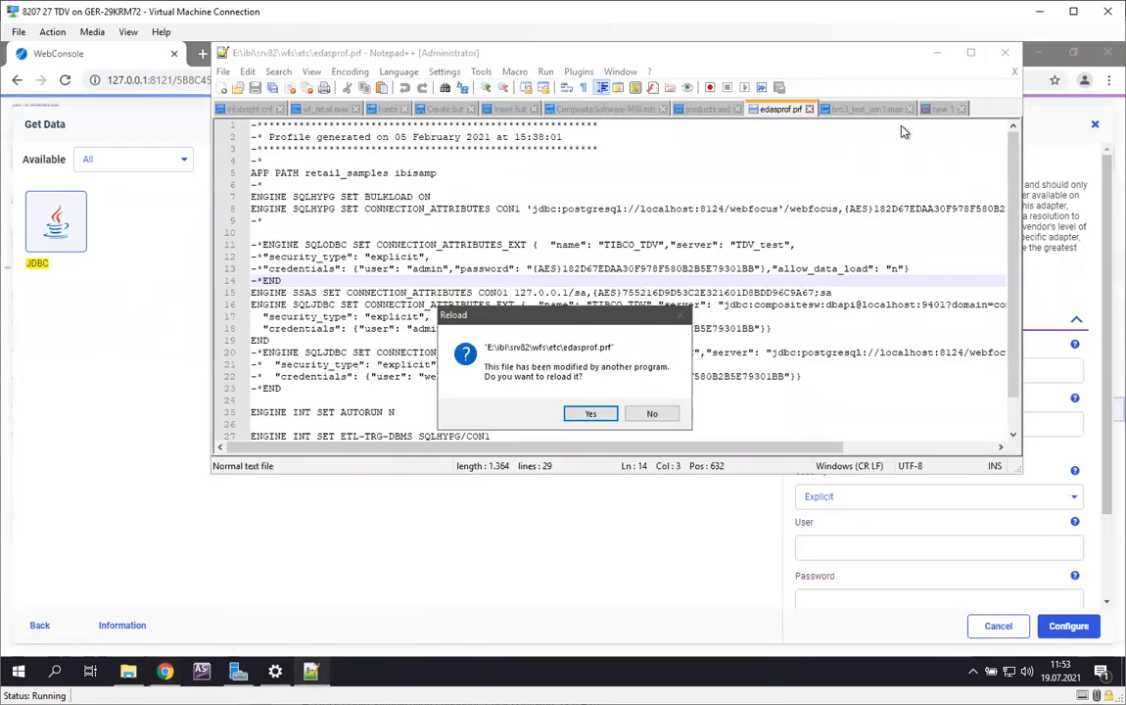
pyautogui.click(662, 413)
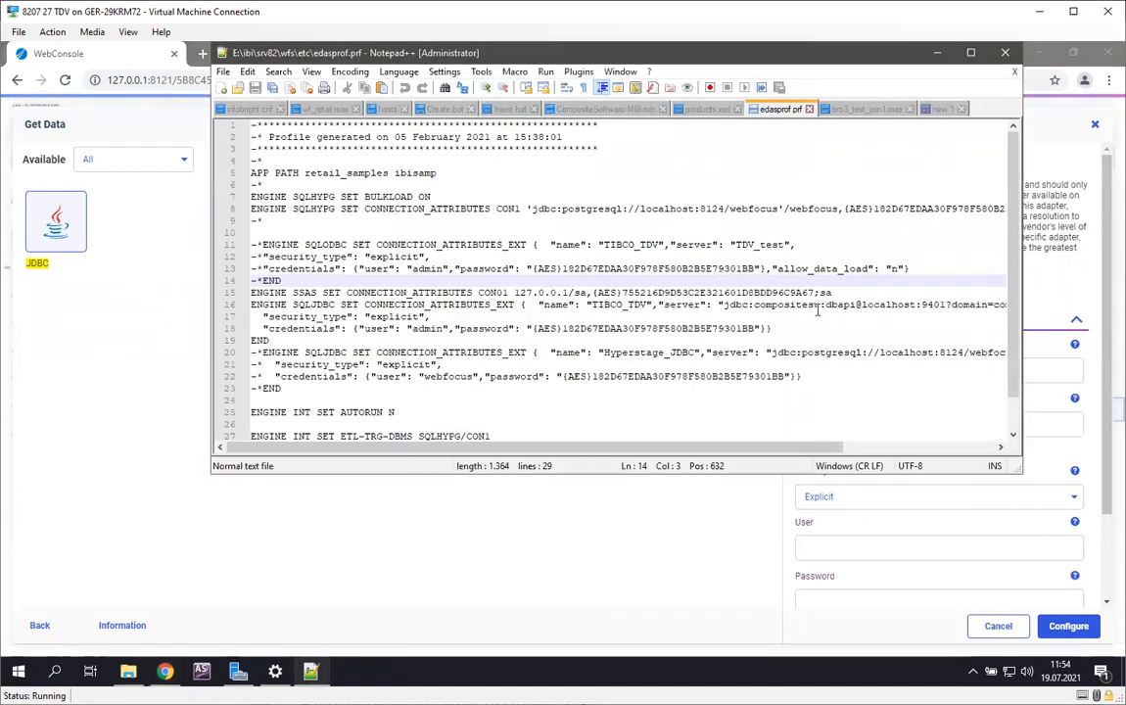
pyautogui.click(950, 109)
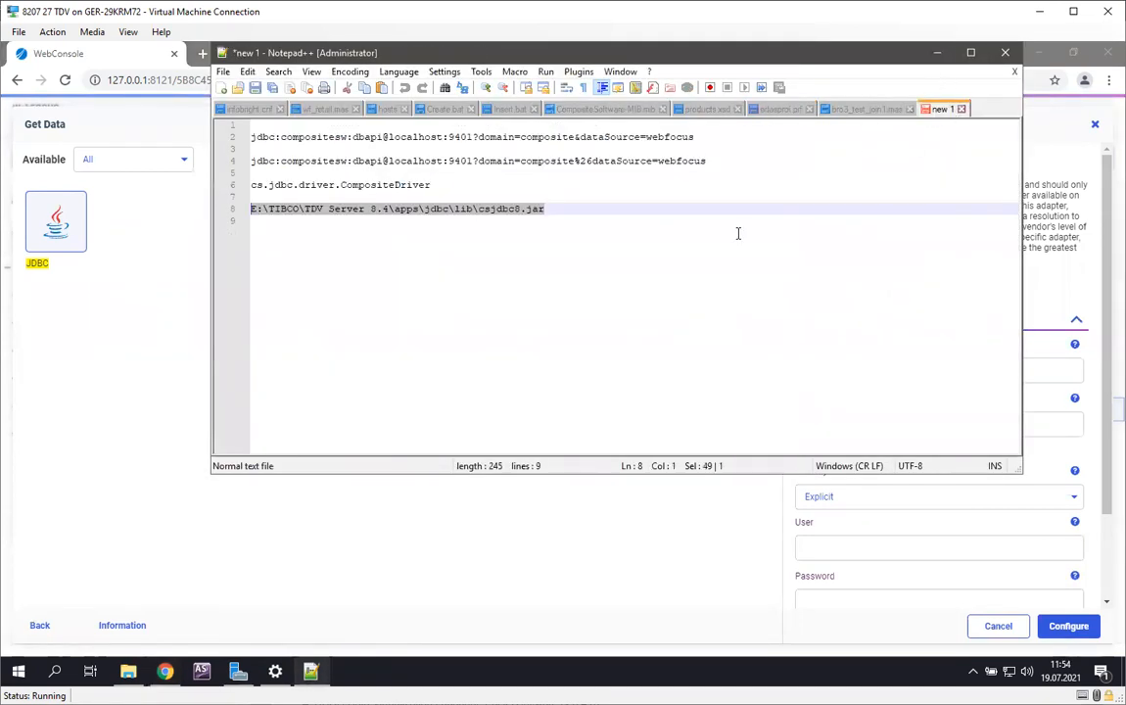
pyautogui.click(548, 289)
pyautogui.moveTo(694, 138); pyautogui.dragTo(240, 140)
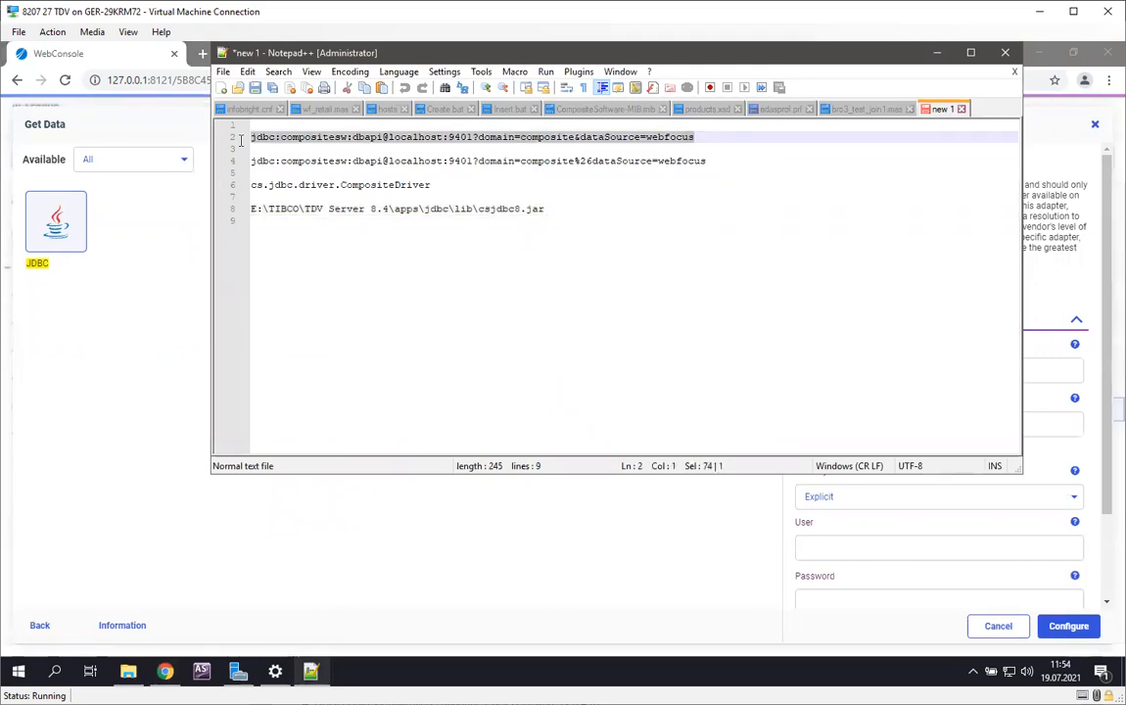
pyautogui.doubleClick(391, 136)
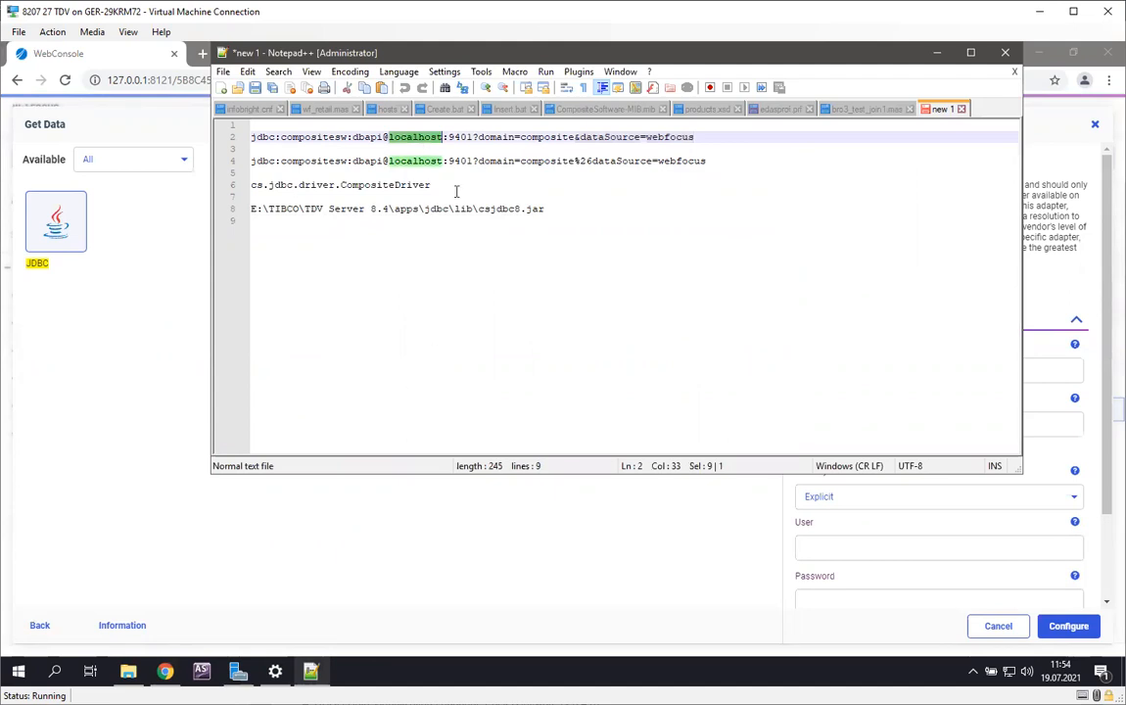
pyautogui.click(468, 137)
pyautogui.doubleClick(462, 137)
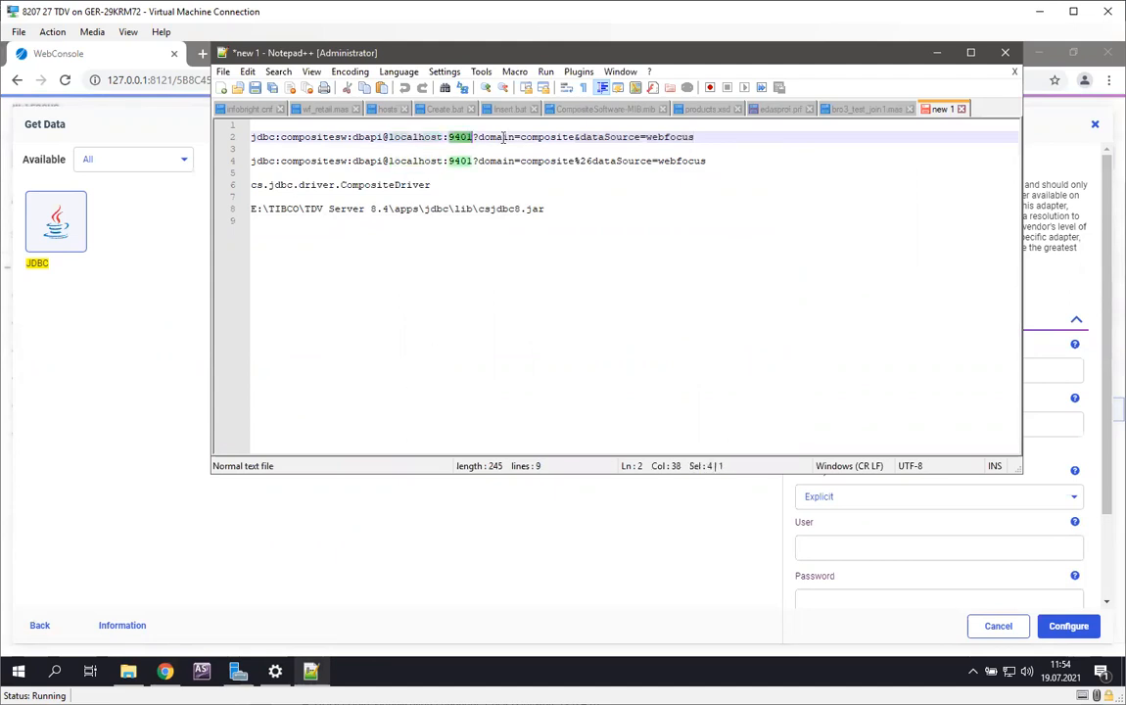
pyautogui.doubleClick(560, 139)
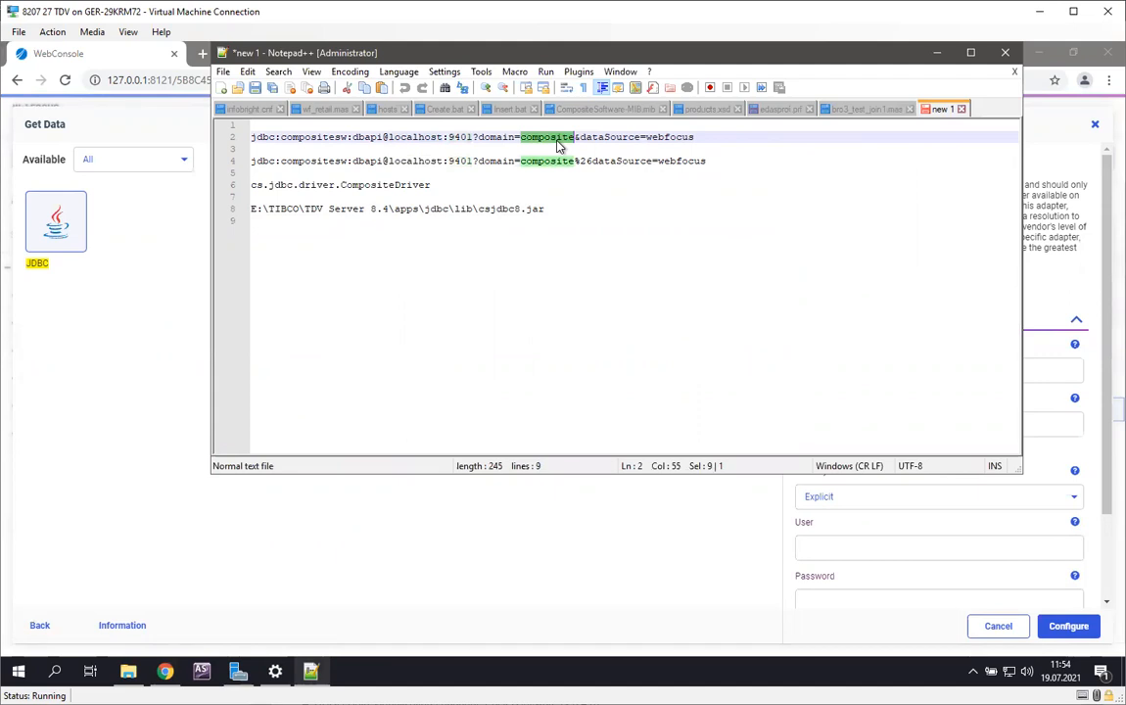
pyautogui.doubleClick(675, 138)
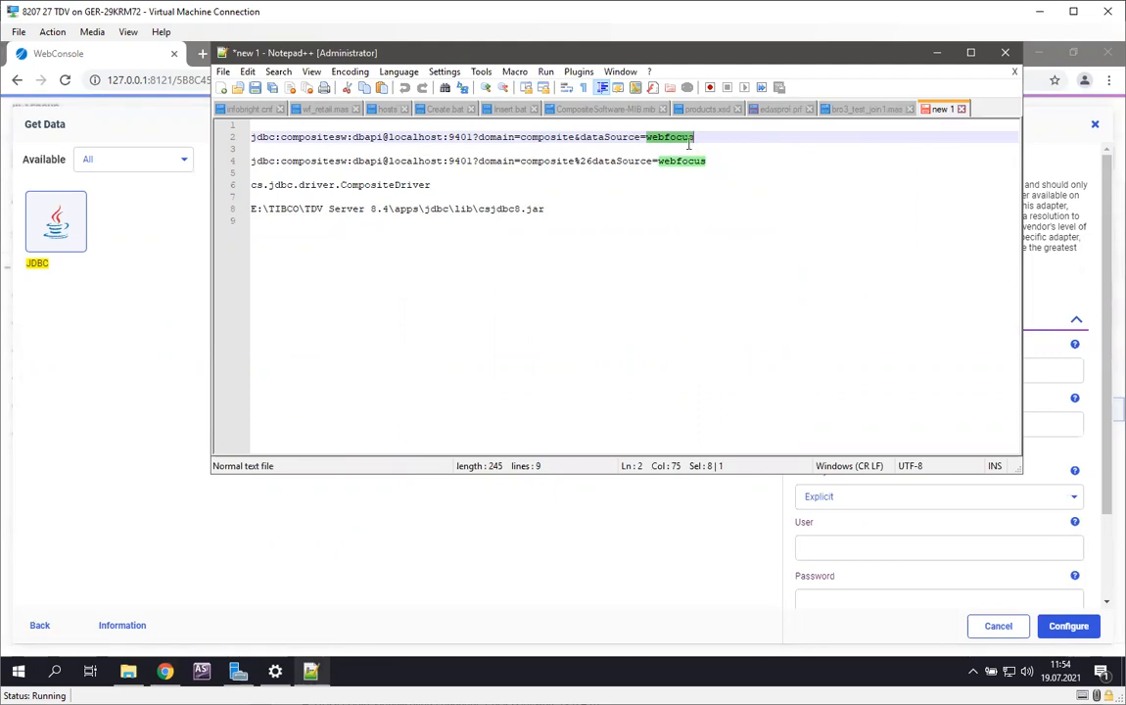
# Step: Compare the ampersand in the first JDBC URL with its %26 encoding in the second URL
pyautogui.moveTo(694, 138); pyautogui.dragTo(190, 136)
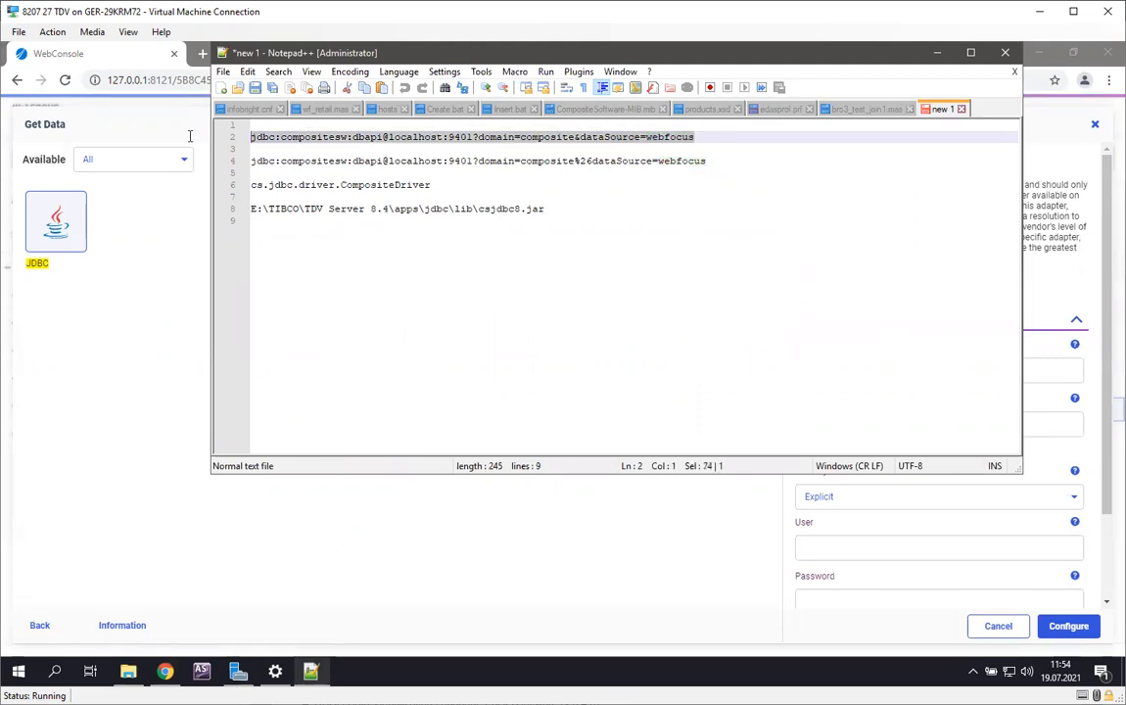
pyautogui.click(526, 138)
pyautogui.moveTo(578, 137); pyautogui.dragTo(576, 138)
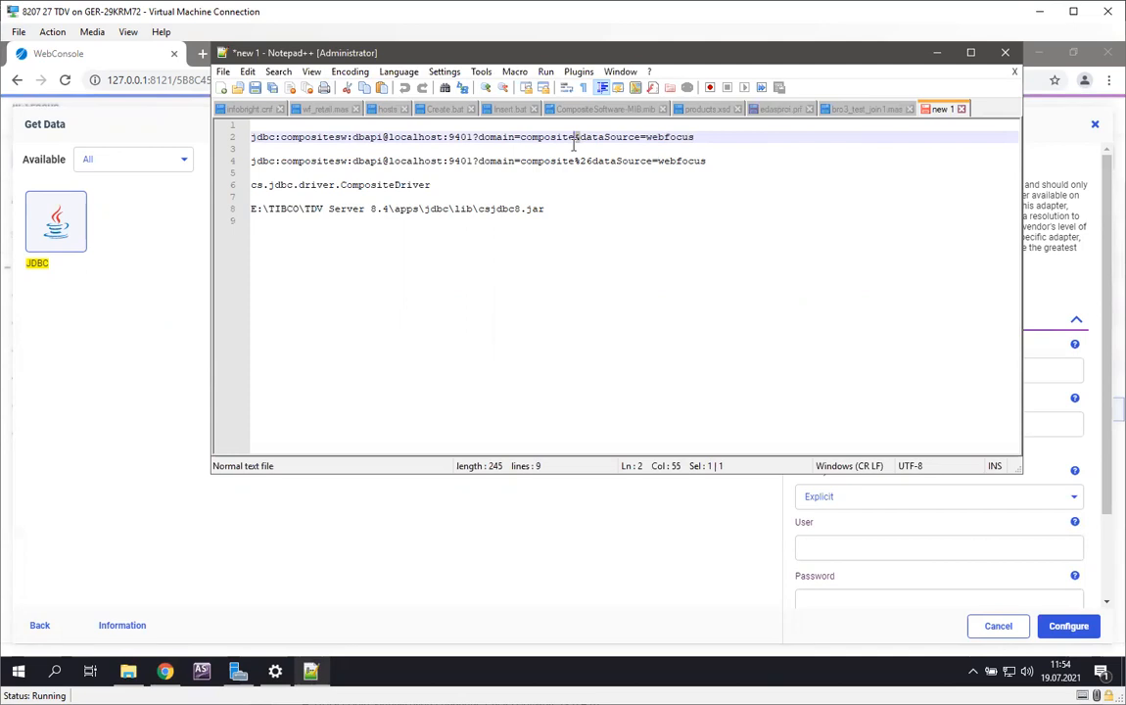
pyautogui.press('Right')
pyautogui.moveTo(576, 137); pyautogui.dragTo(579, 138)
pyautogui.moveTo(576, 160); pyautogui.dragTo(588, 161)
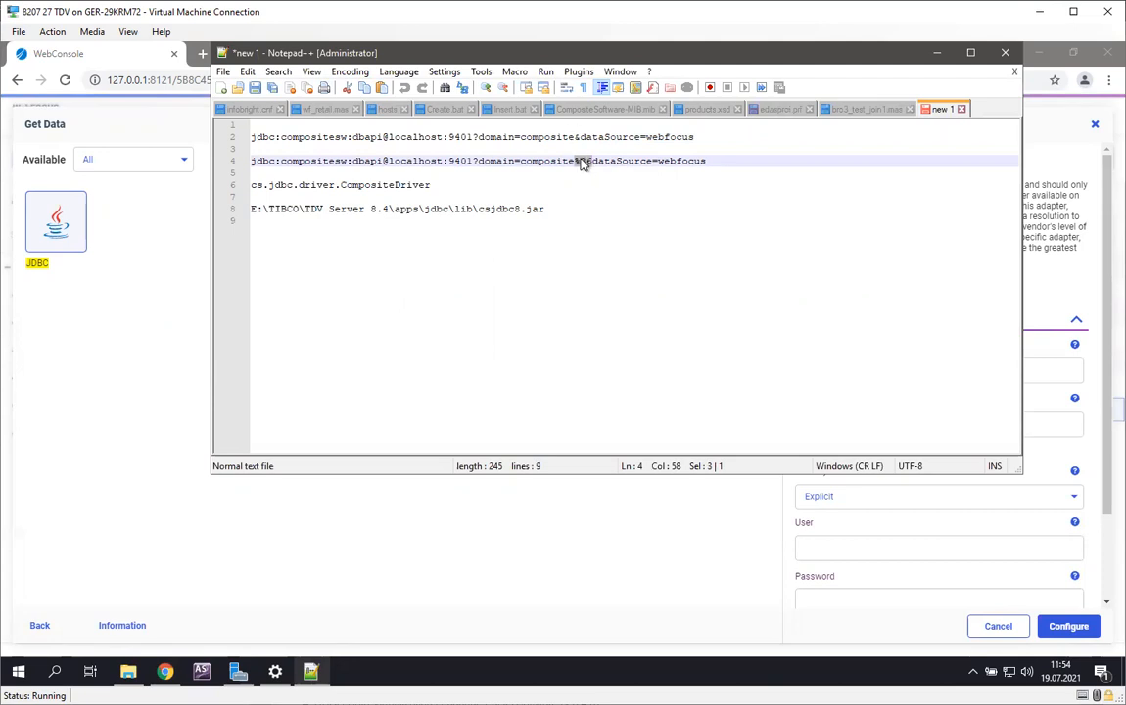
# Step: Copy jdbc:compositesw:dbapi@localhost:9401?domain=composite%26dataSource=webfocus from the notes into the connection's URL in the web console
pyautogui.moveTo(706, 160); pyautogui.dragTo(246, 163)
pyautogui.hotkey('ctrl', 'c')
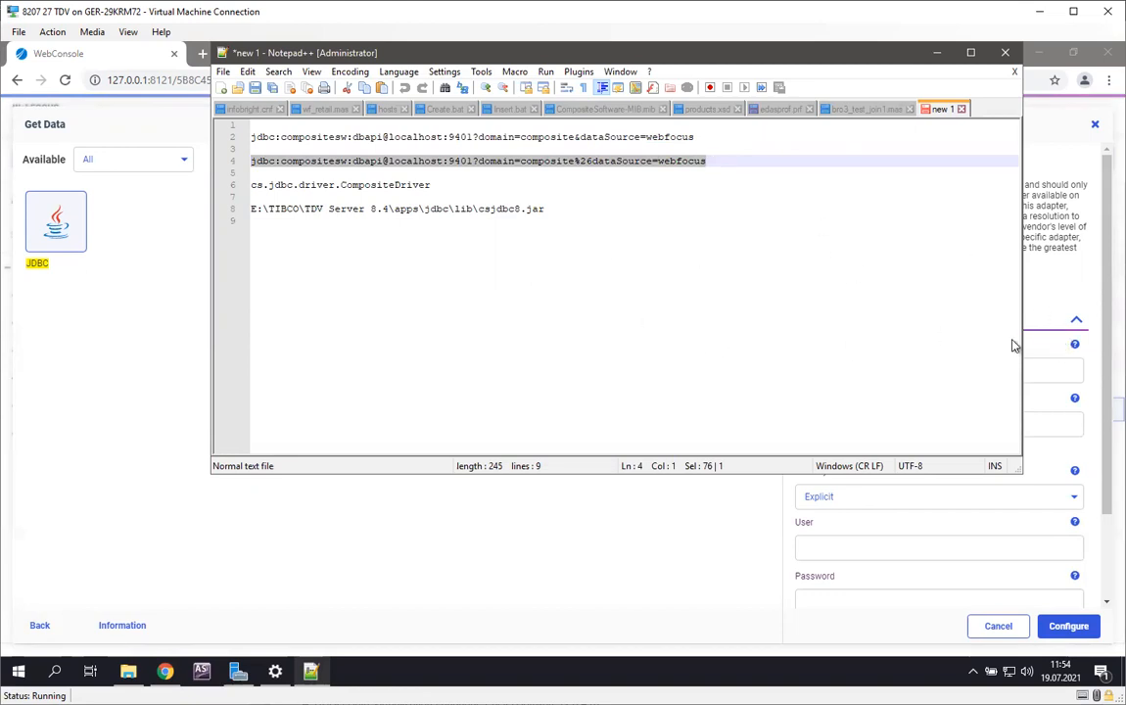
pyautogui.click(1038, 319)
pyautogui.click(979, 319)
pyautogui.scroll(-1, 847, 404)
pyautogui.click(838, 314)
pyautogui.hotkey('ctrl', 'v')
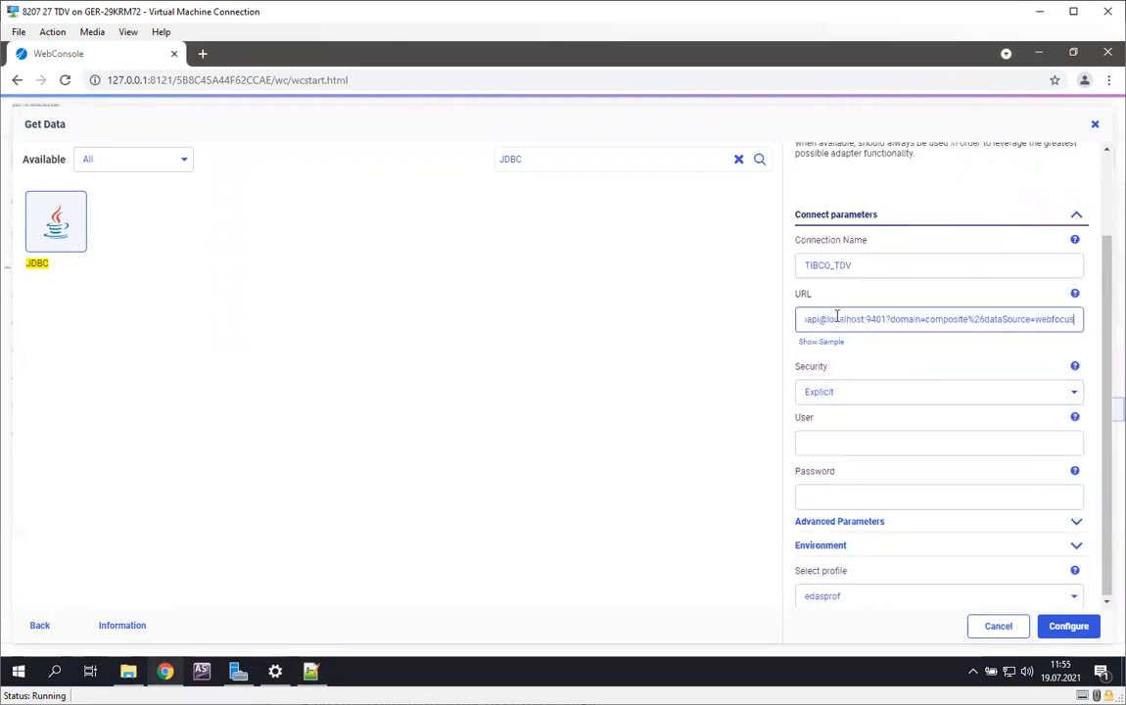
# Step: Enter admin as the connection's user and fill in the account password
pyautogui.click(864, 450)
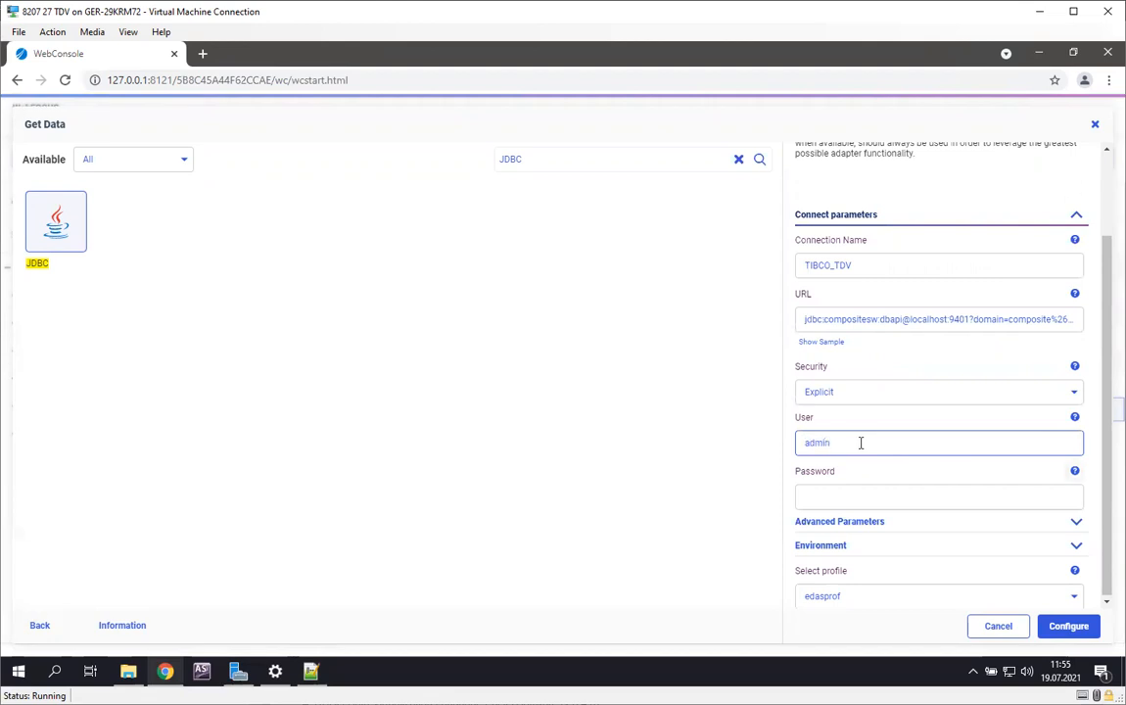
pyautogui.click(861, 494)
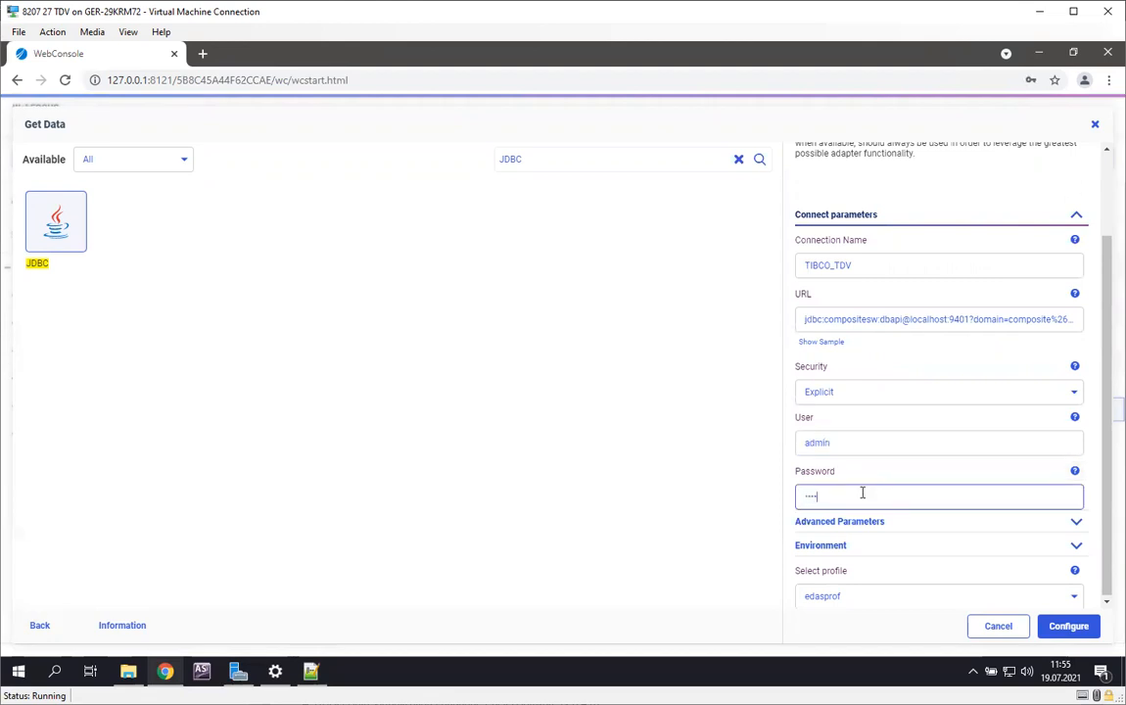
# Step: Expand the advanced parameters and review the IBI_CLASSPATH entry and its jar file browser, leaving the browser without changes
pyautogui.click(851, 521)
pyautogui.scroll(-4, 851, 517)
pyautogui.click(1019, 250)
pyautogui.hotkey('ctrl', 'a')
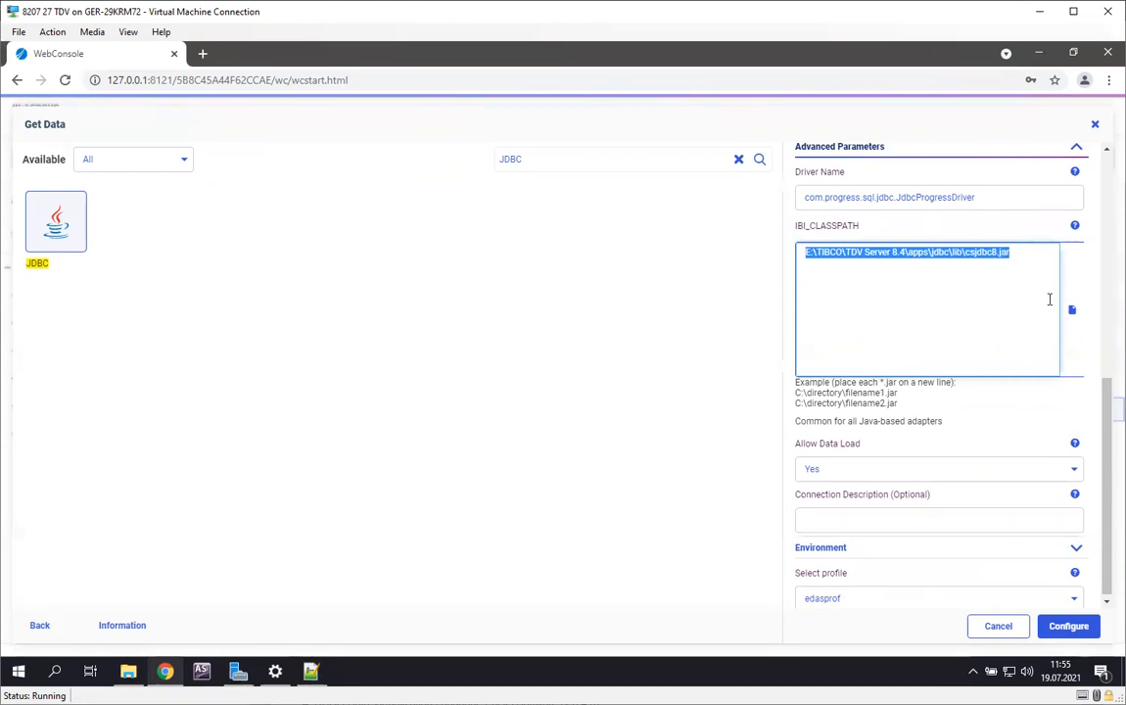
pyautogui.click(1073, 310)
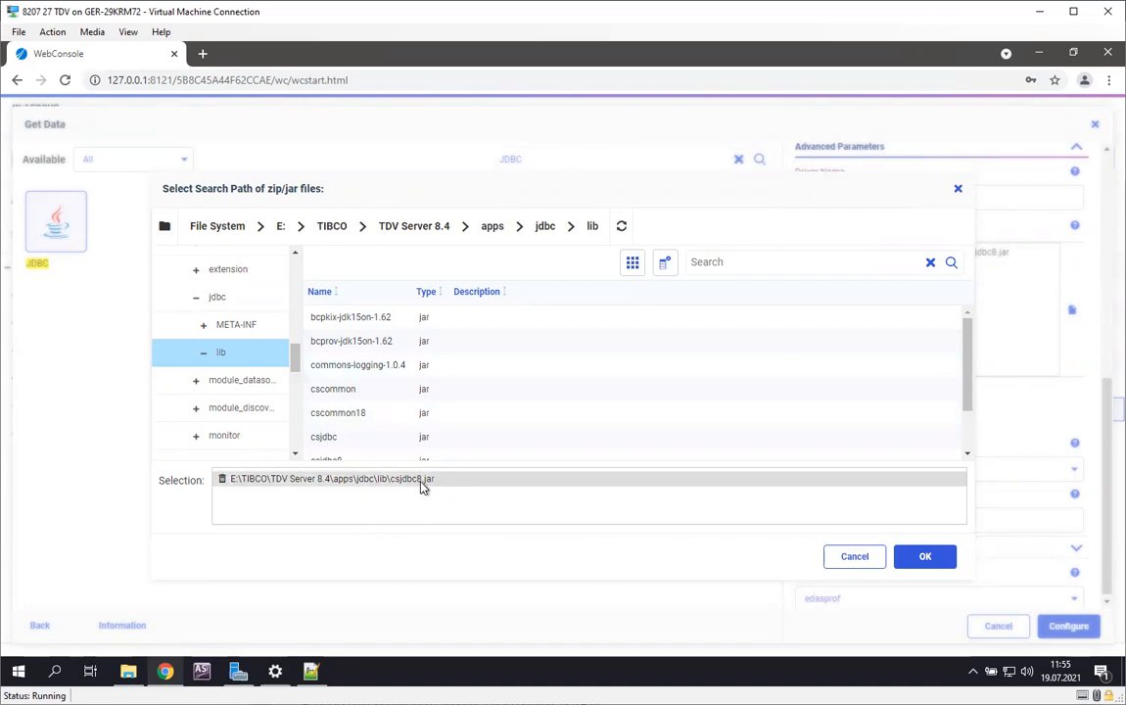
pyautogui.click(854, 556)
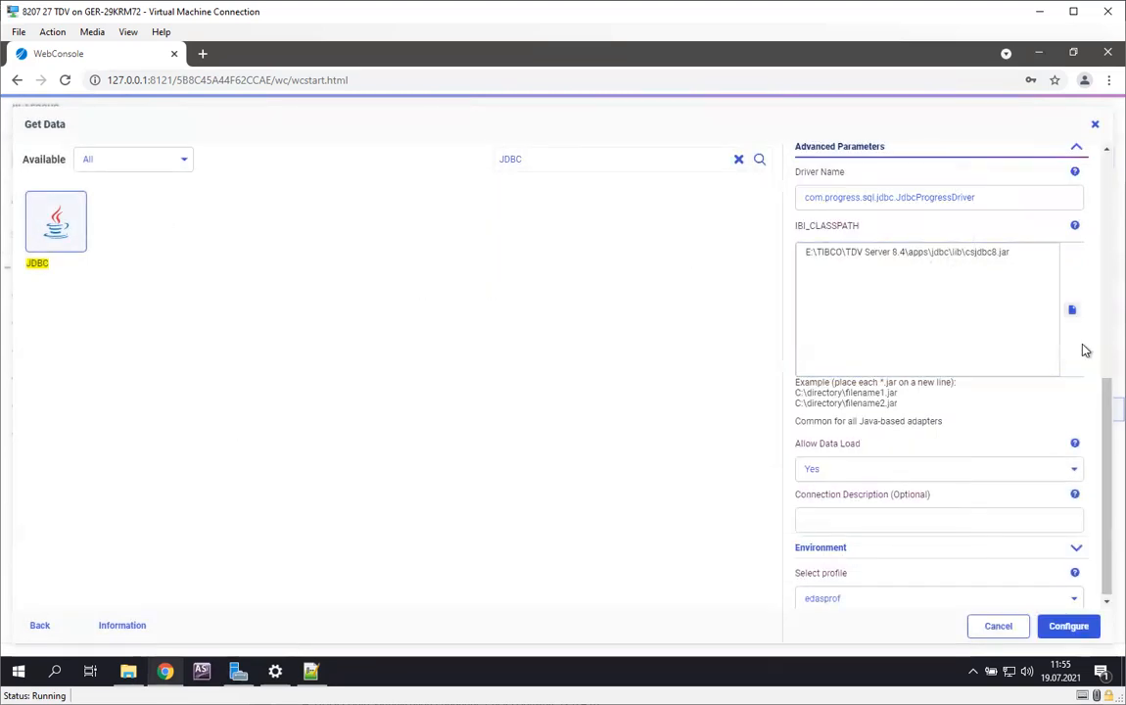
# Step: Set Allow Data Load to No for the connection
pyautogui.click(840, 467)
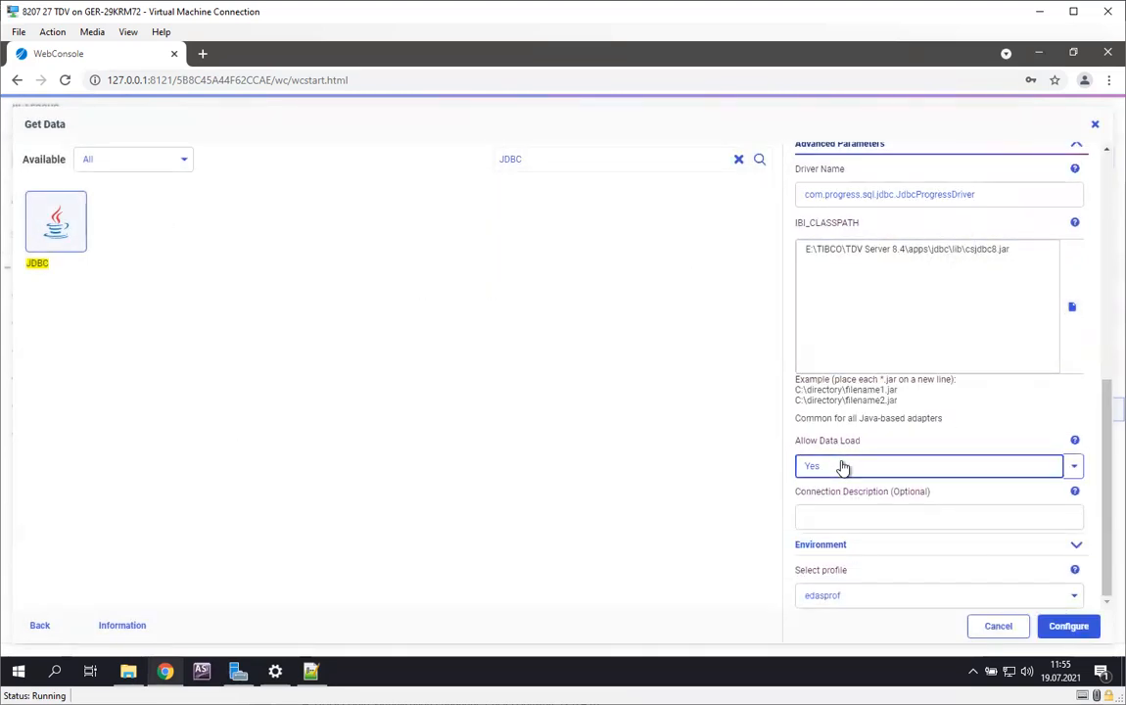
pyautogui.click(827, 515)
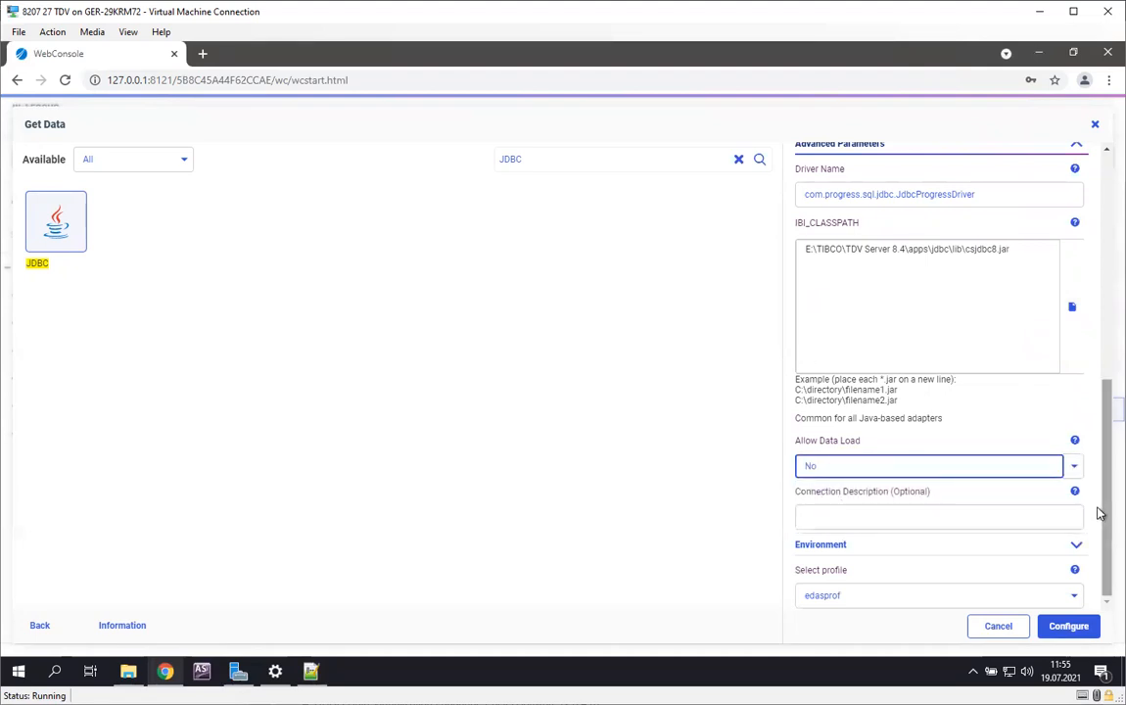
# Step: Replace the connection's driver name with cs.jdbc.driver.CompositeDriver, copied from the notes in Notepad++
pyautogui.moveTo(1096, 518); pyautogui.dragTo(1099, 427)
pyautogui.moveTo(994, 428); pyautogui.dragTo(781, 425)
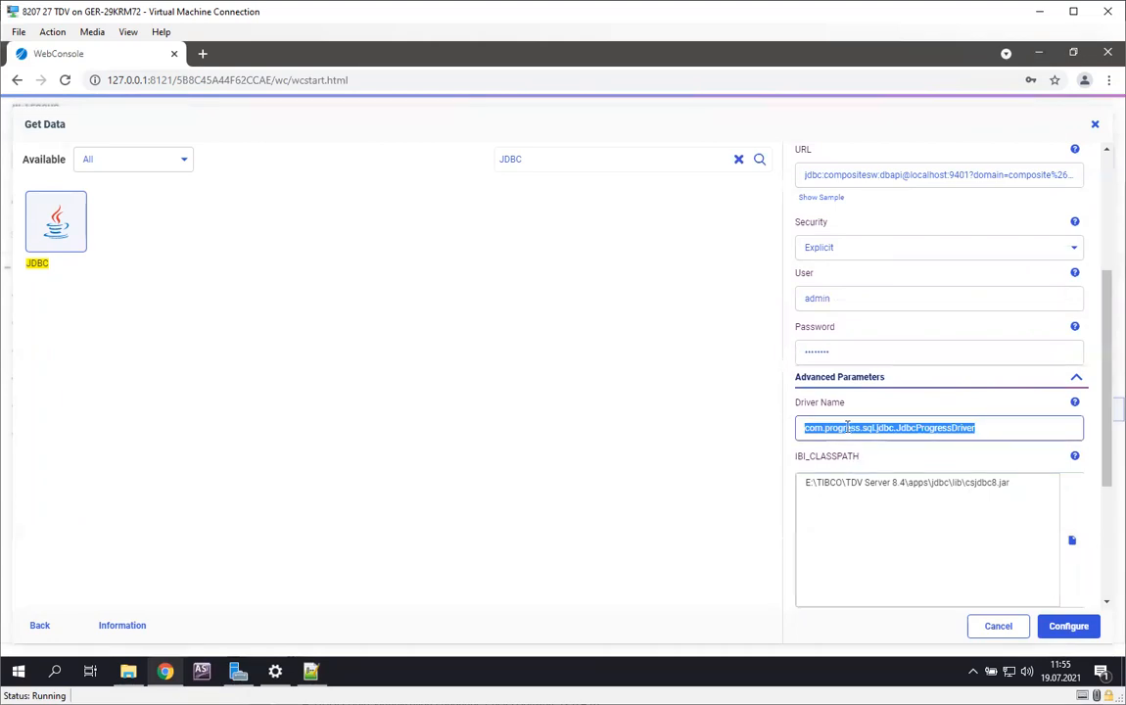
pyautogui.click(323, 671)
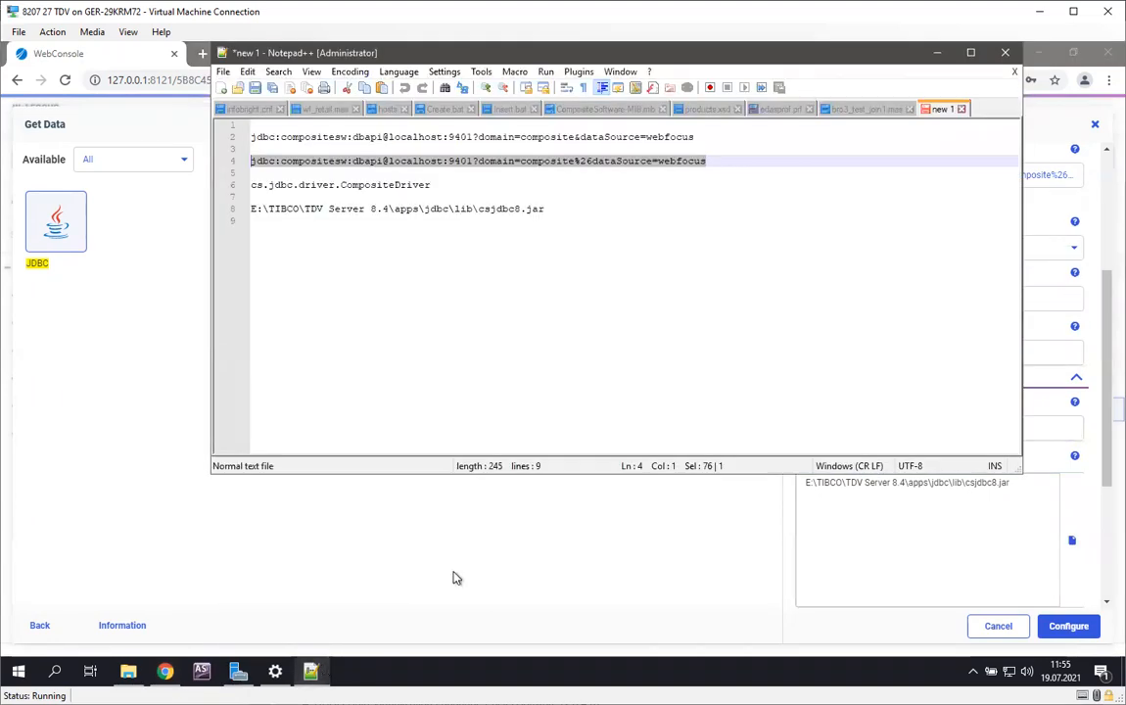
pyautogui.click(440, 185)
pyautogui.moveTo(441, 185); pyautogui.dragTo(214, 185)
pyautogui.hotkey('ctrl', 'c')
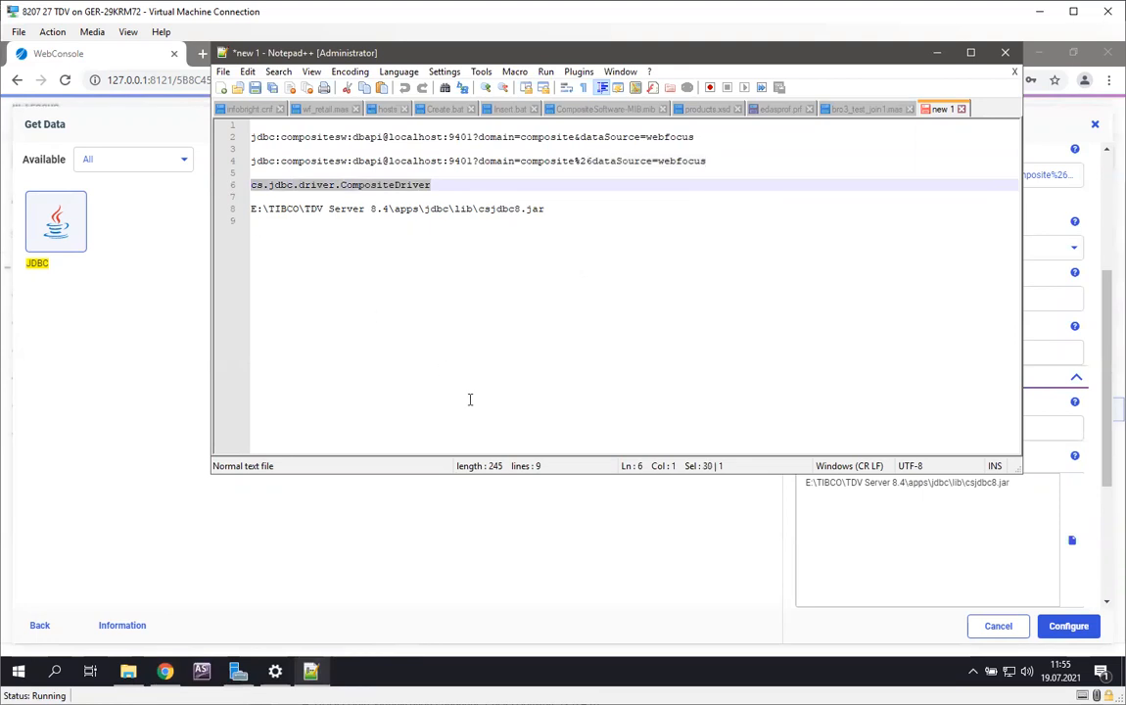
pyautogui.doubleClick(1043, 428)
pyautogui.moveTo(1043, 428); pyautogui.dragTo(891, 424)
pyautogui.tripleClick(891, 424)
pyautogui.hotkey('ctrl', 'v')
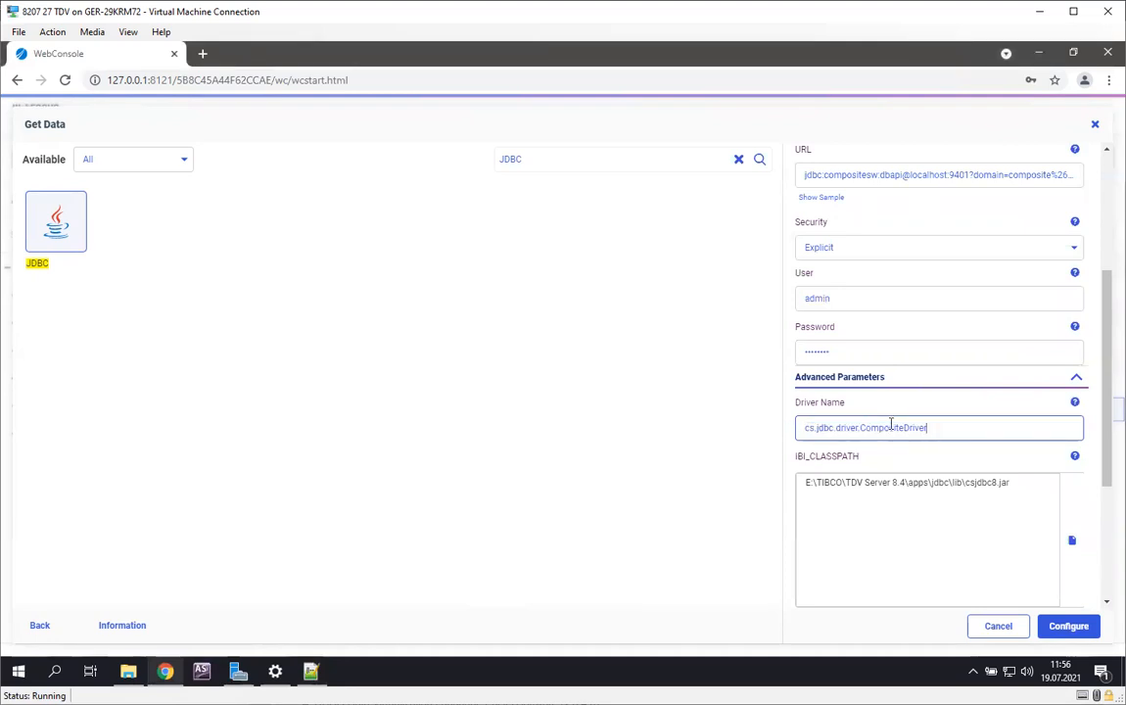
# Step: Review the completed connection parameters and add the JDBC adapter to the configuration under the edasprof profile
pyautogui.scroll(3, 925, 435)
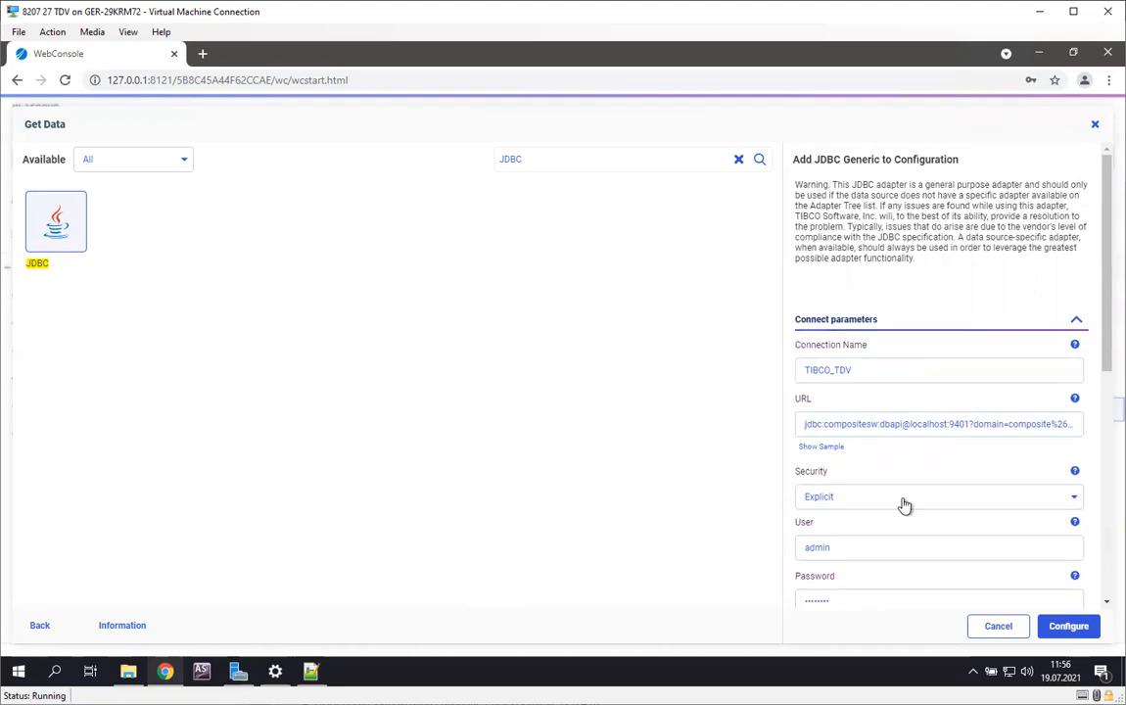
pyautogui.scroll(-5, 902, 499)
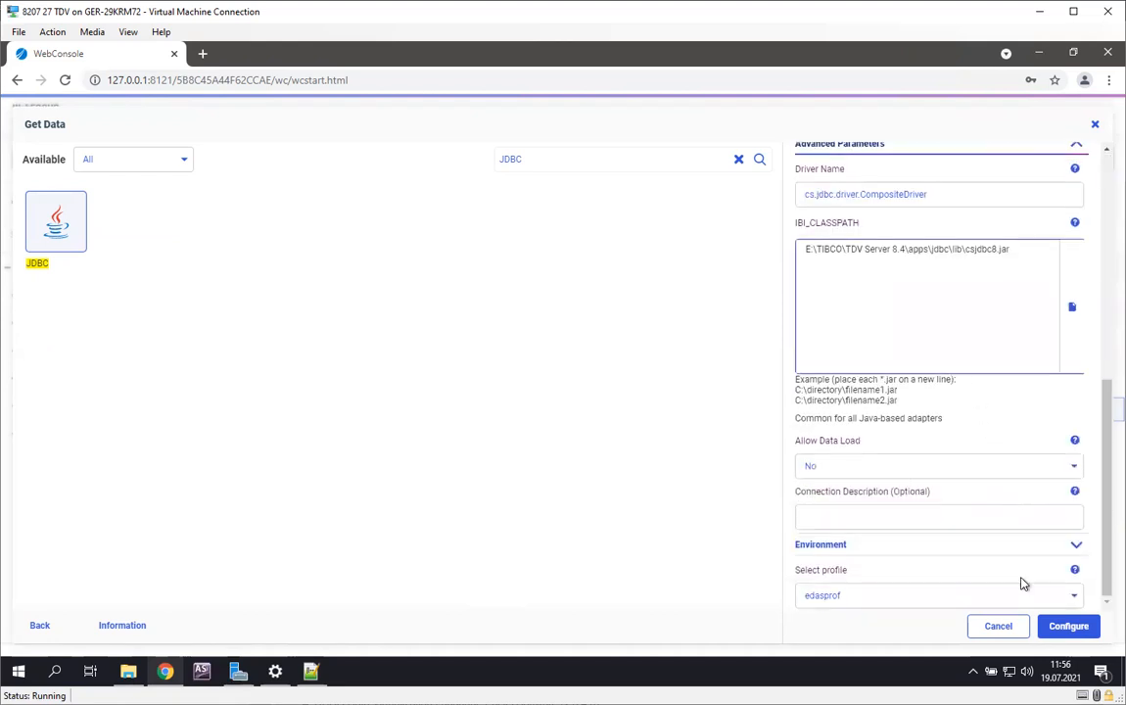
pyautogui.click(1061, 628)
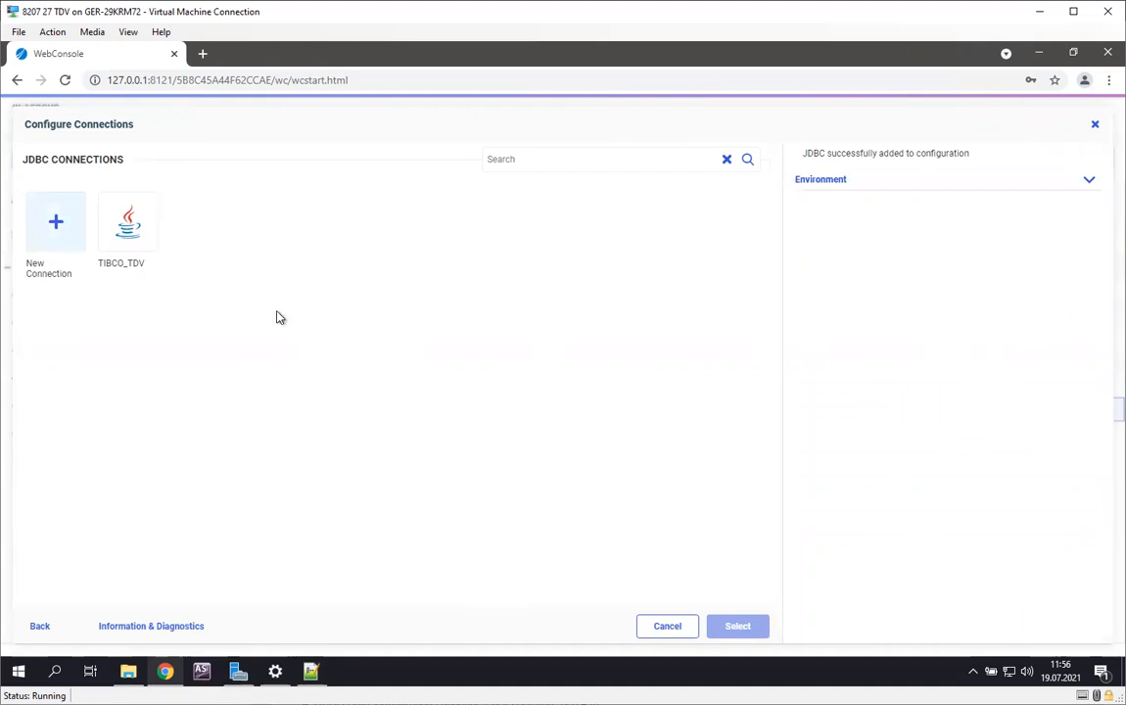
# Step: Run a connection test on the TIBCO_TDV connection
pyautogui.rightClick(129, 224)
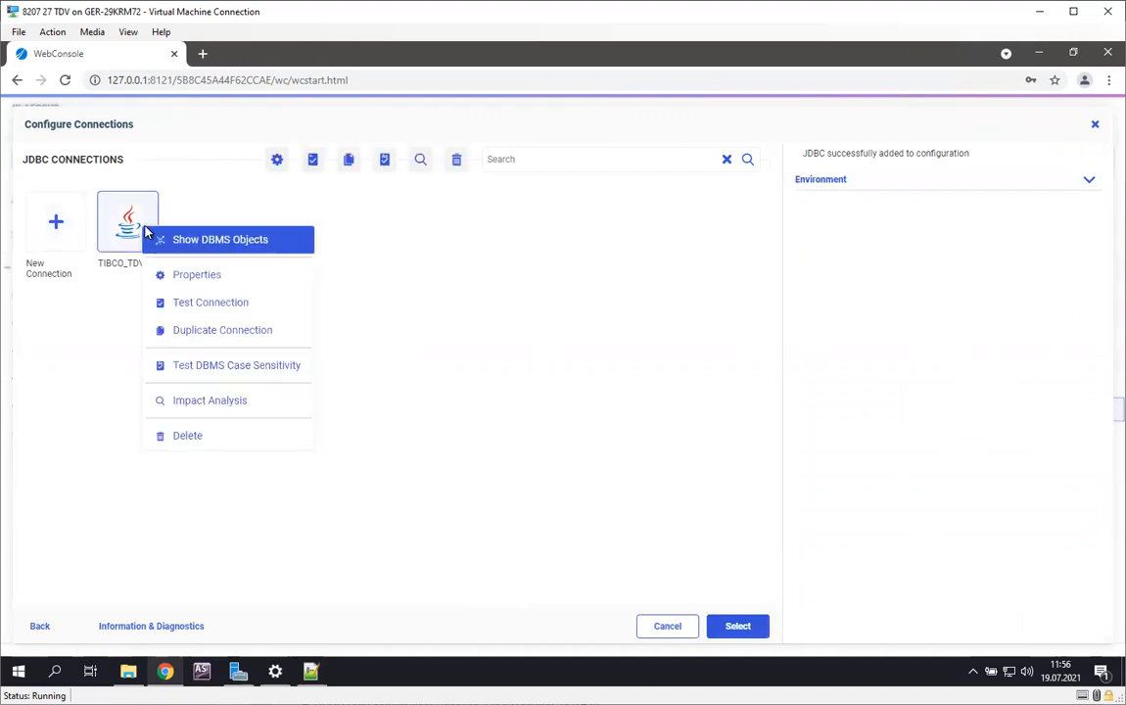
pyautogui.click(205, 305)
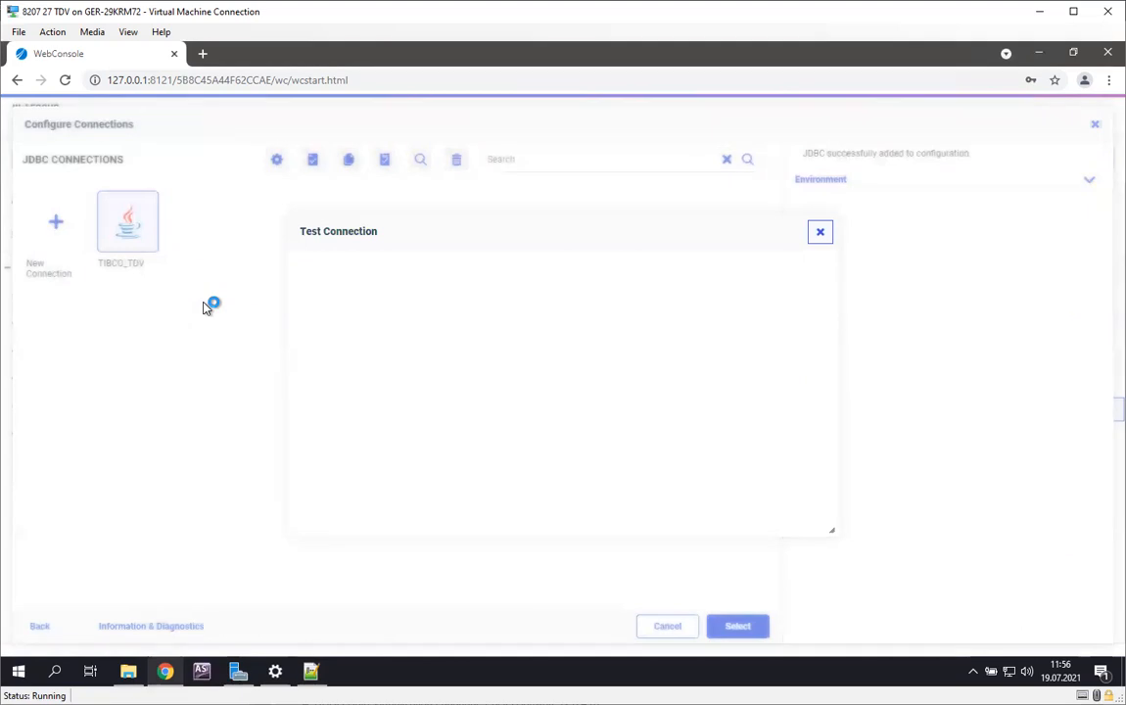